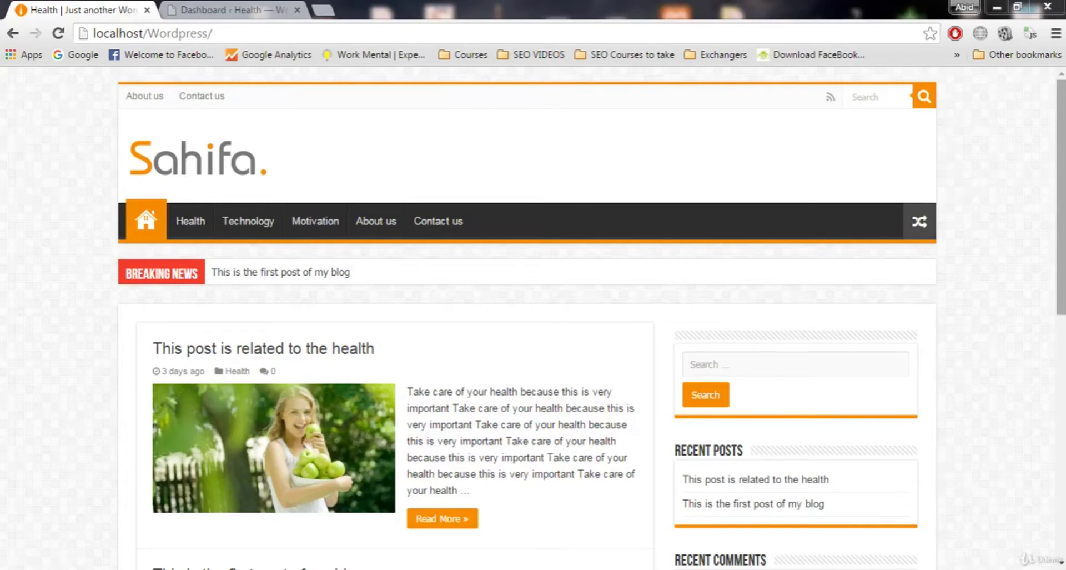
Step: Scroll through the Sahifa front page with its two blog posts and five-item menu
mouse_move(1056, 102)
left_mouse_down()
mouse_move(1056, 355)
mouse_move(1056, 103)
left_mouse_up()
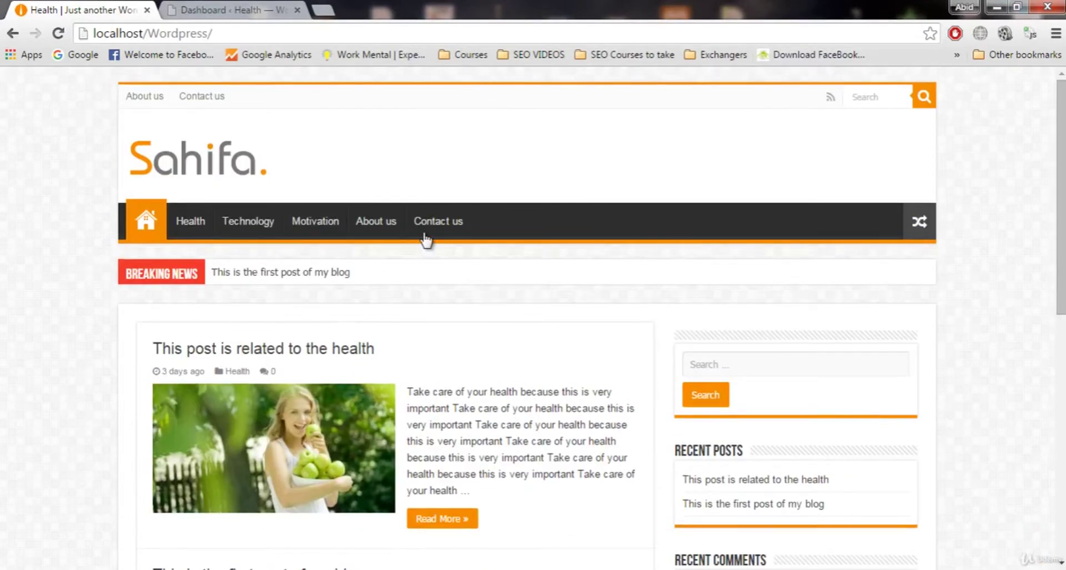
left_click_drag(1060, 211, 1001, 446)
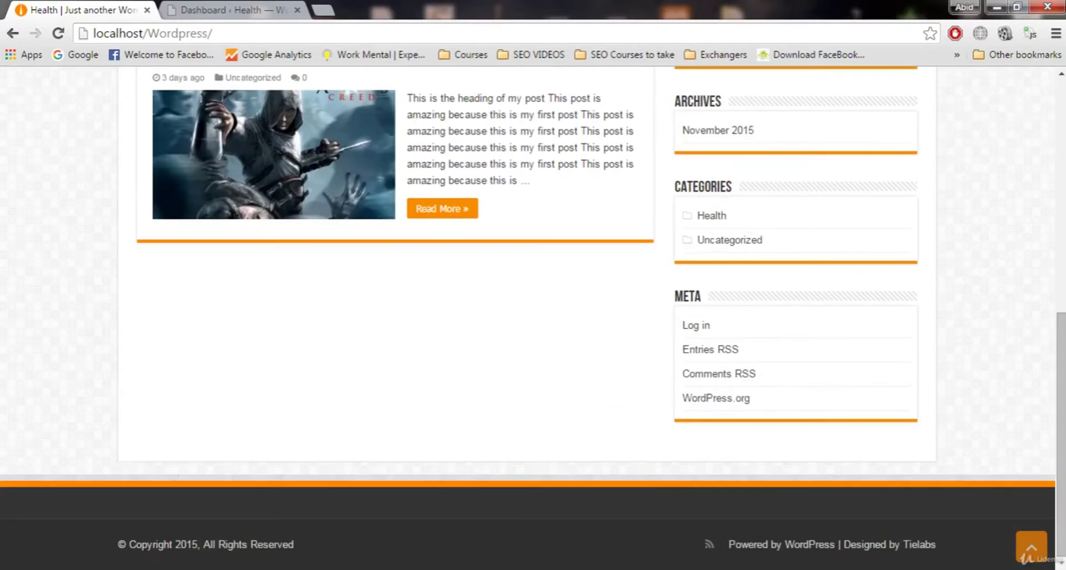
left_click_drag(1060, 356, 1042, 178)
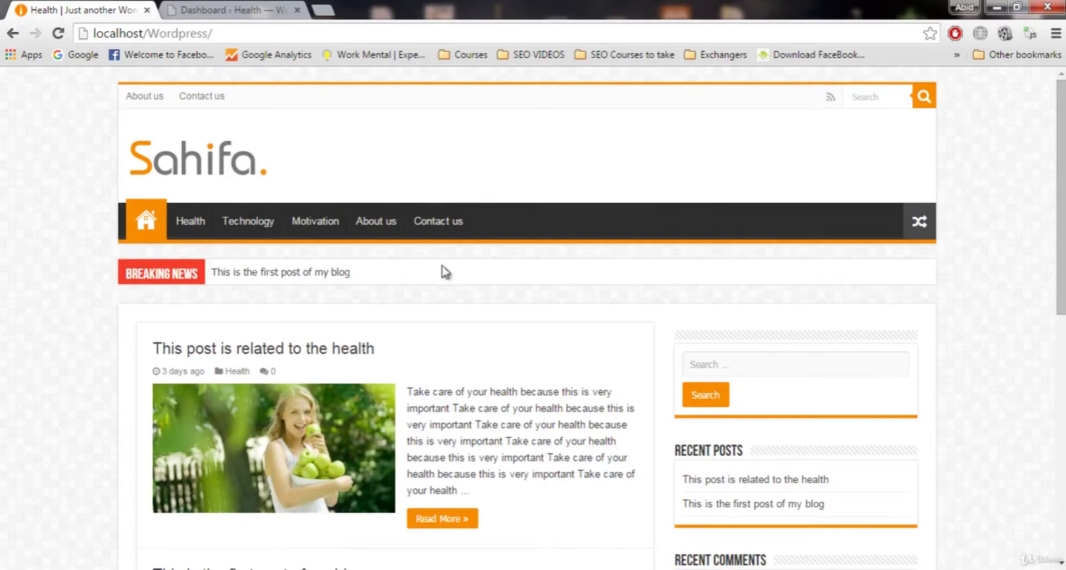
Step: From the Dashboard, open Sahifa Theme Settings at General Settings, glancing briefly at the front page
left_click(220, 7)
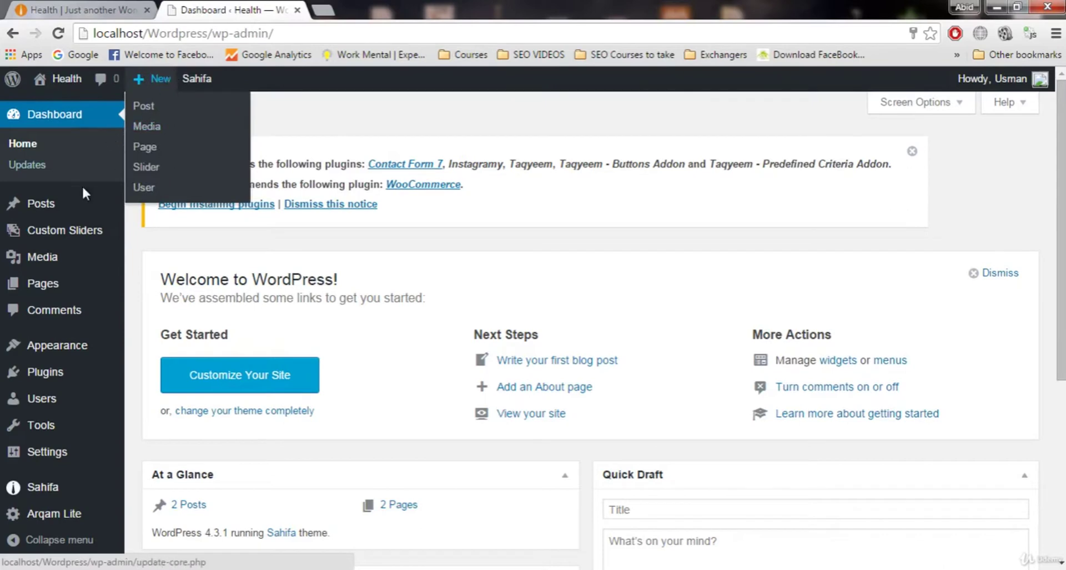
mouse_move(20, 489)
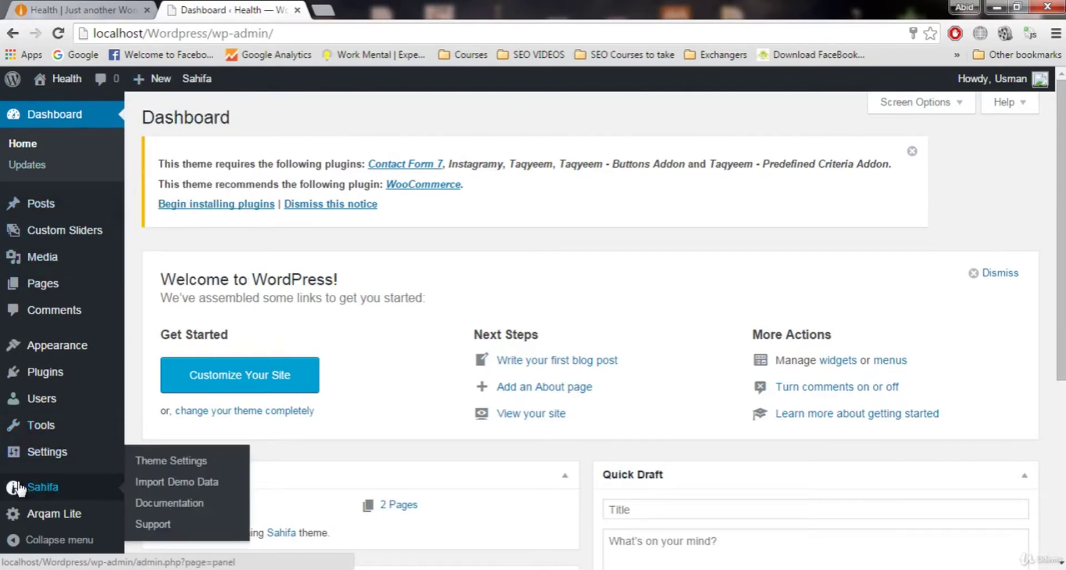
left_click(52, 486)
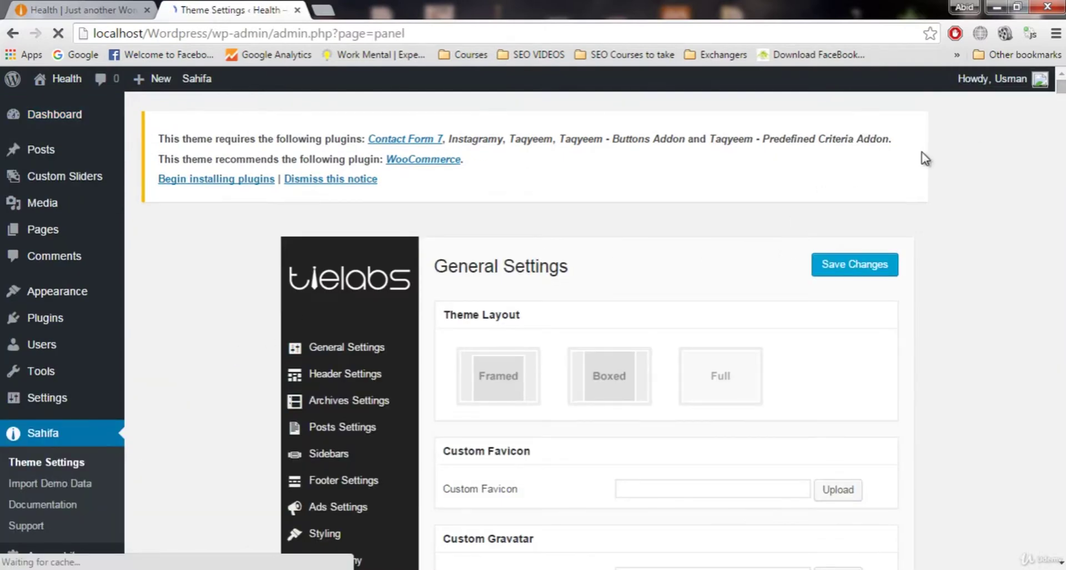
scroll(925, 158, "down", 1)
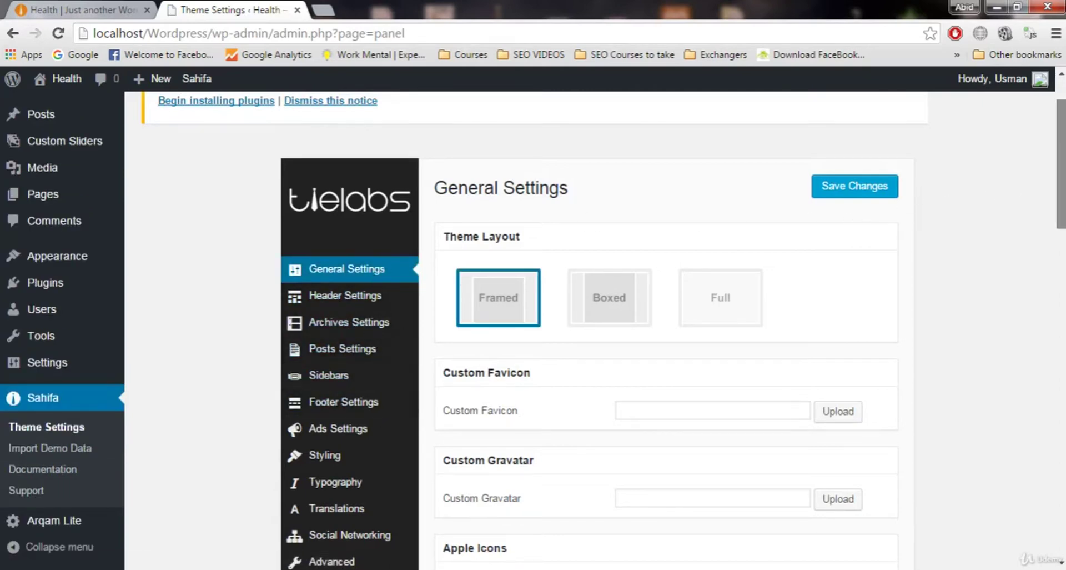
scroll(673, 335, "down", 2)
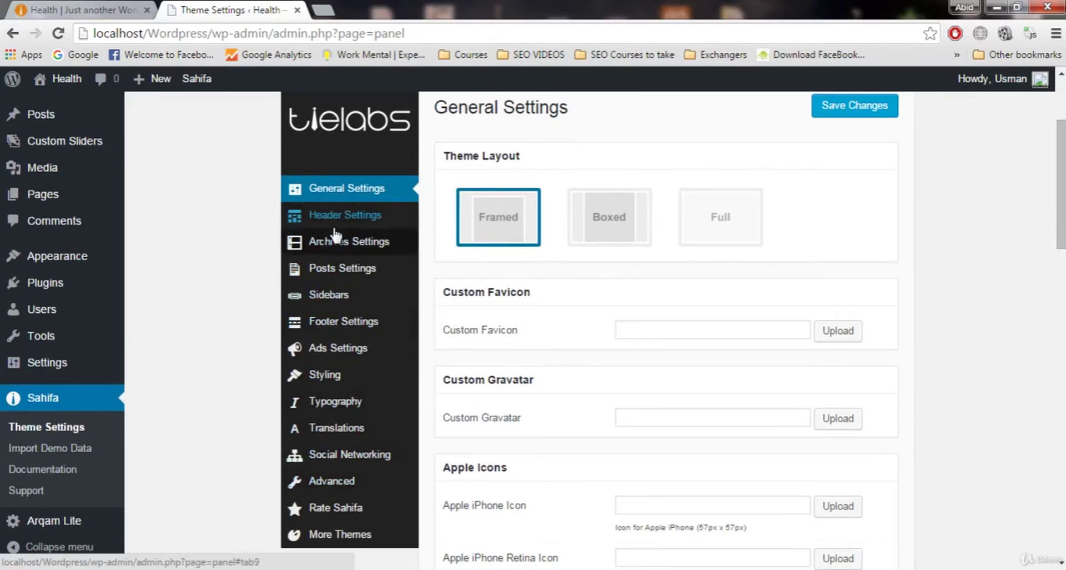
key("ctrl+Page_Up")
left_click(210, 7)
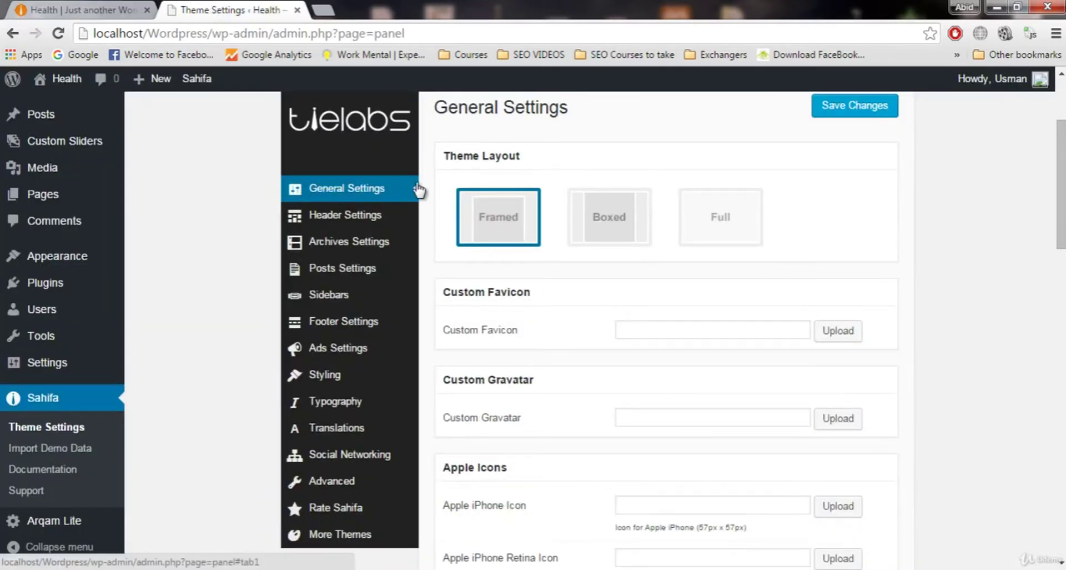
scroll(716, 236, "up", 1)
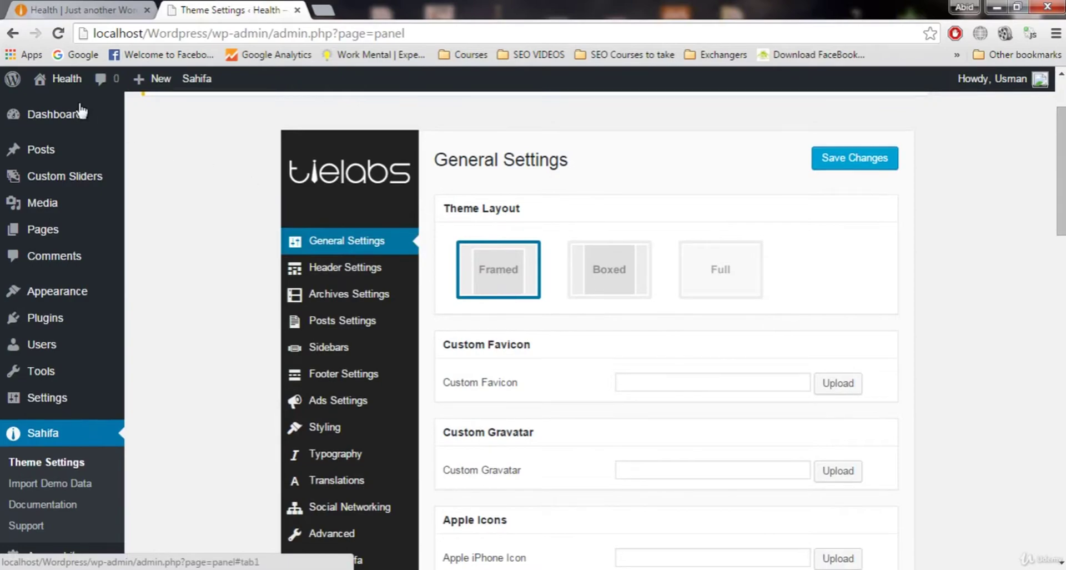
left_click(72, 11)
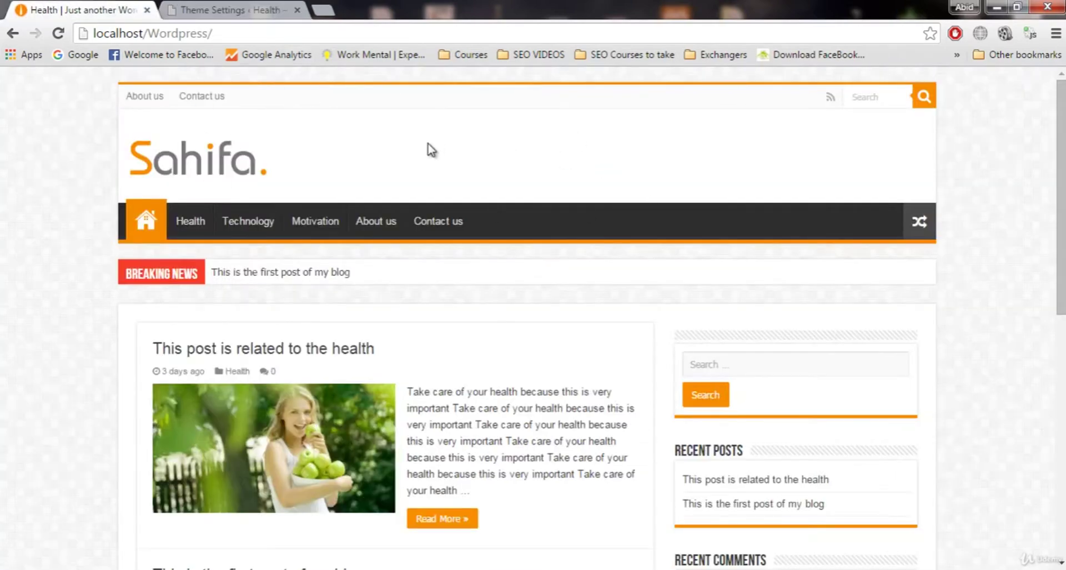
mouse_move(1061, 183)
left_mouse_down()
mouse_move(1059, 421)
mouse_move(1051, 182)
left_mouse_up()
left_click_drag(1064, 250, 1063, 469)
left_click_drag(1060, 399, 1055, 115)
left_click(230, 7)
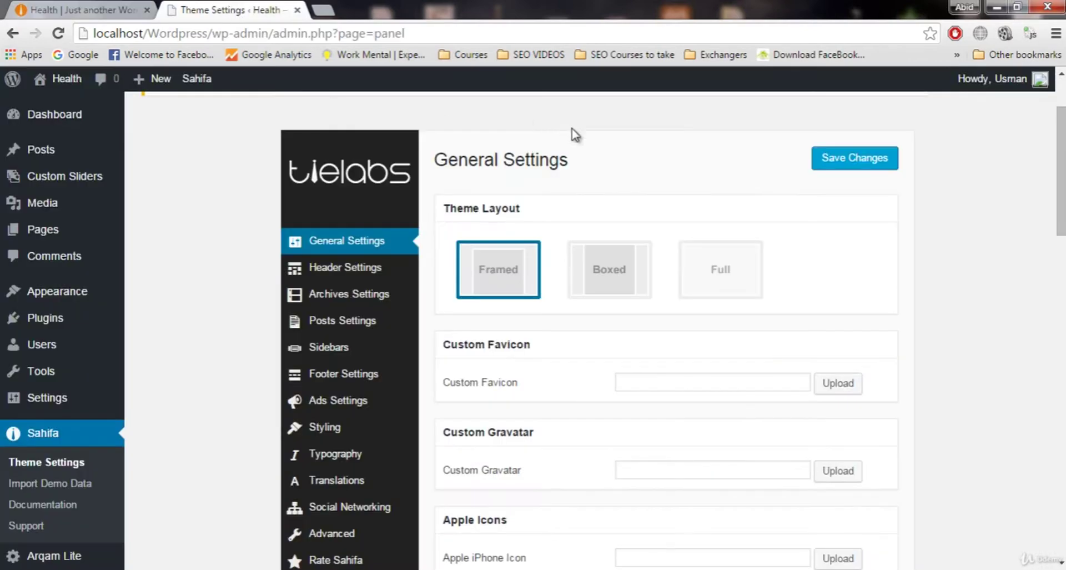
Step: Switch the Theme Layout to Boxed, save, and reload the front page to check it
left_click(597, 267)
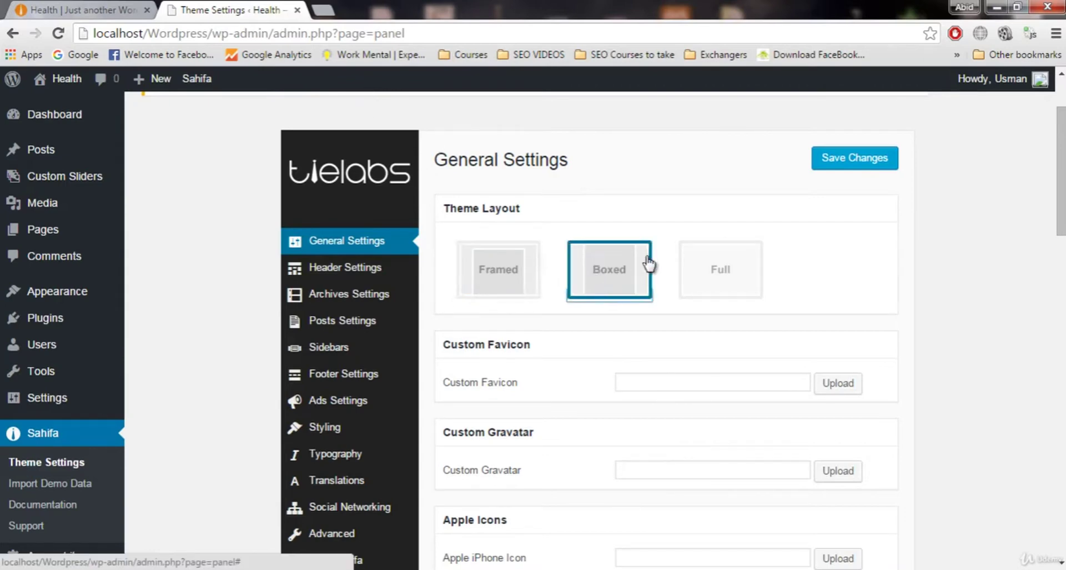
left_click(835, 168)
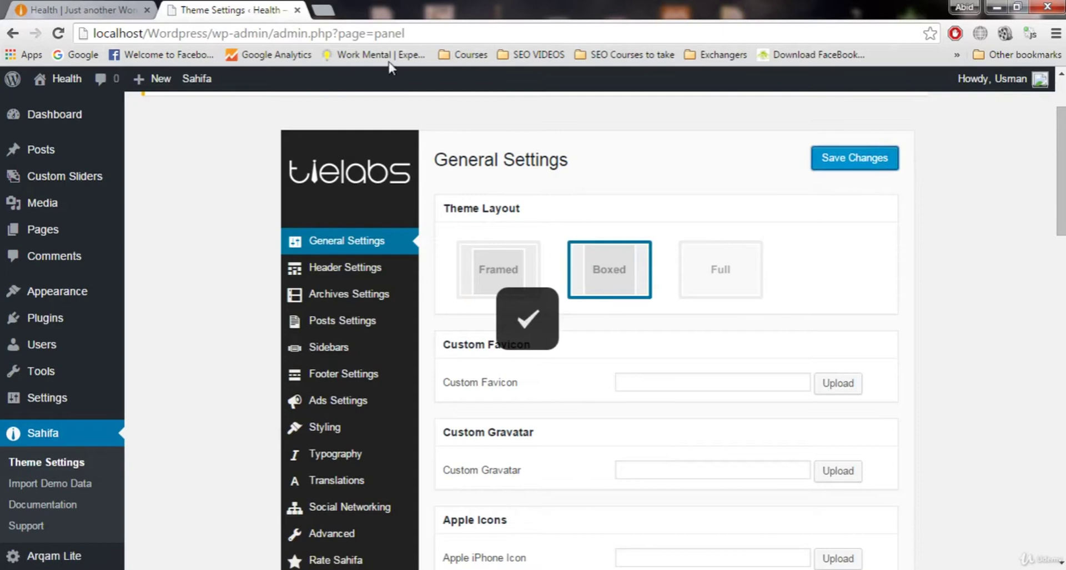
left_click(102, 7)
left_click(58, 34)
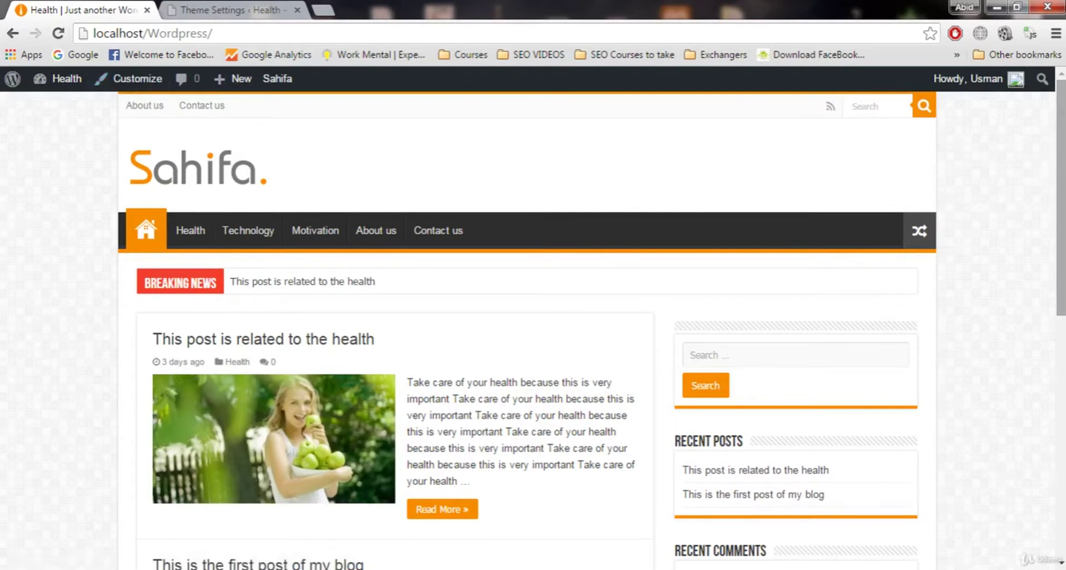
scroll(904, 307, "down", 2)
scroll(1005, 500, "down", 7)
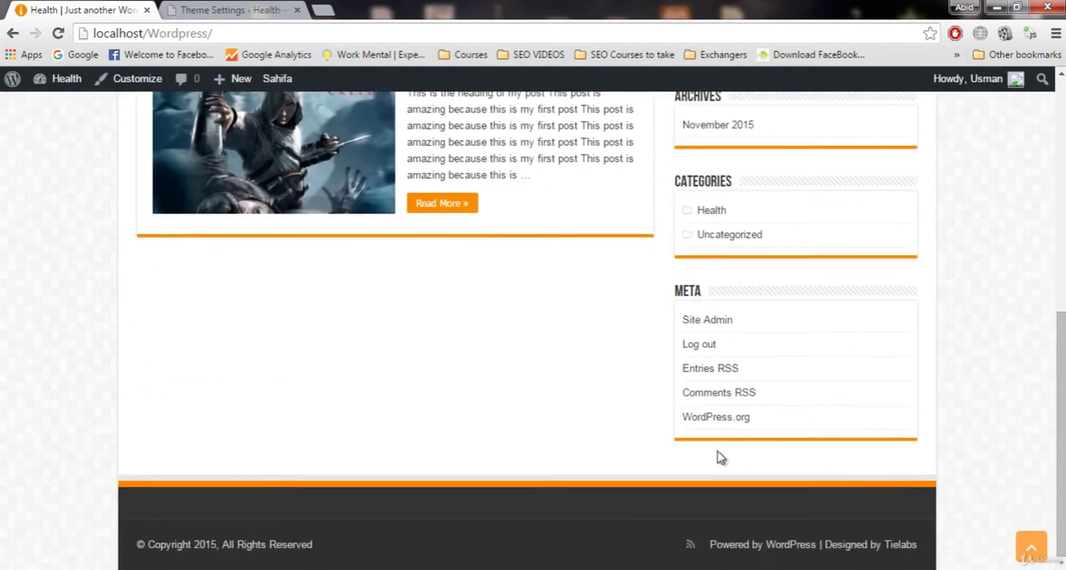
left_click_drag(1061, 436, 1051, 207)
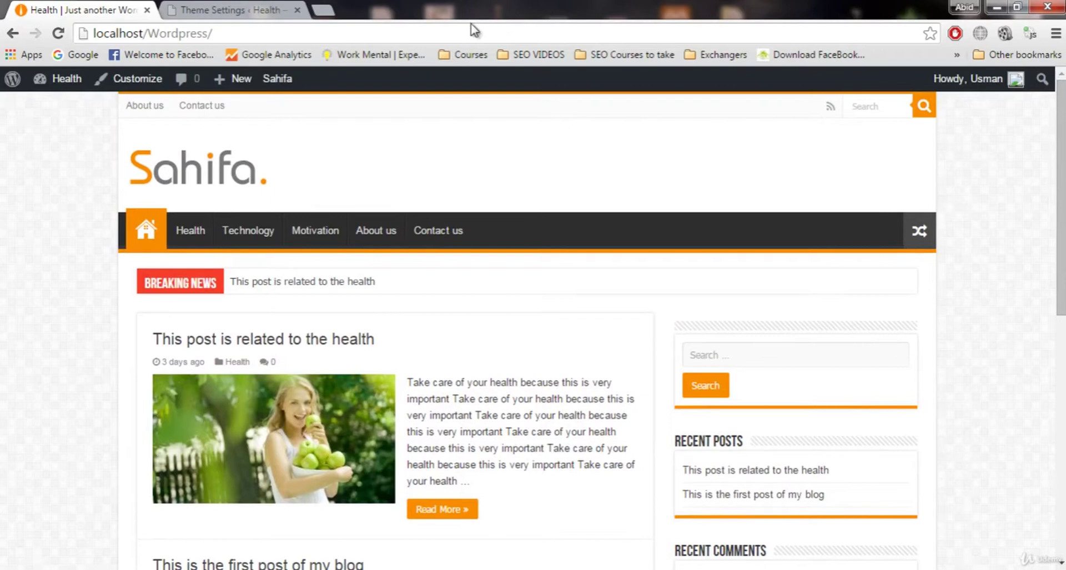
left_click(228, 10)
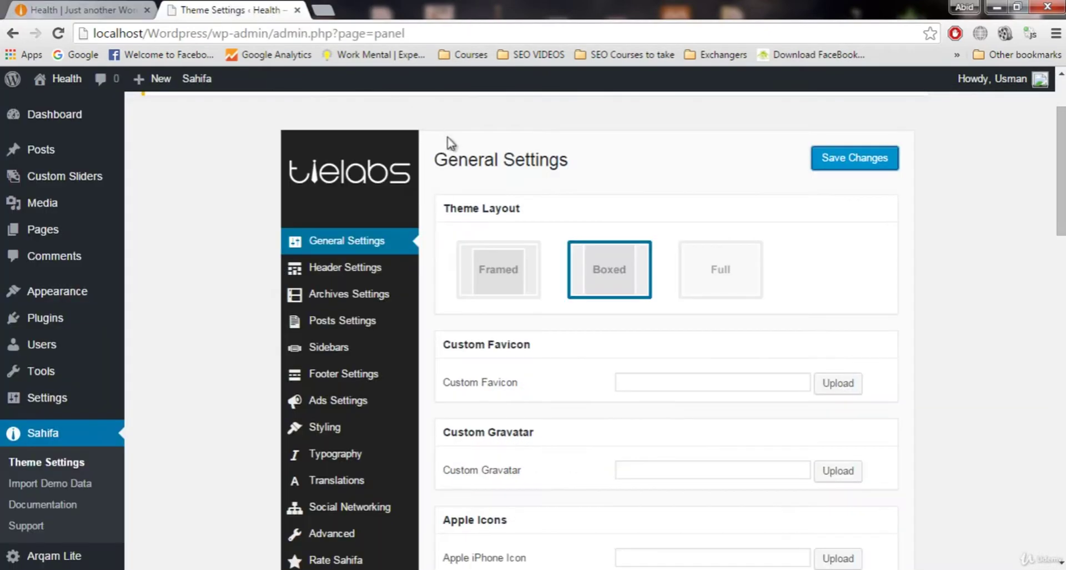
scroll(737, 239, "down", 2)
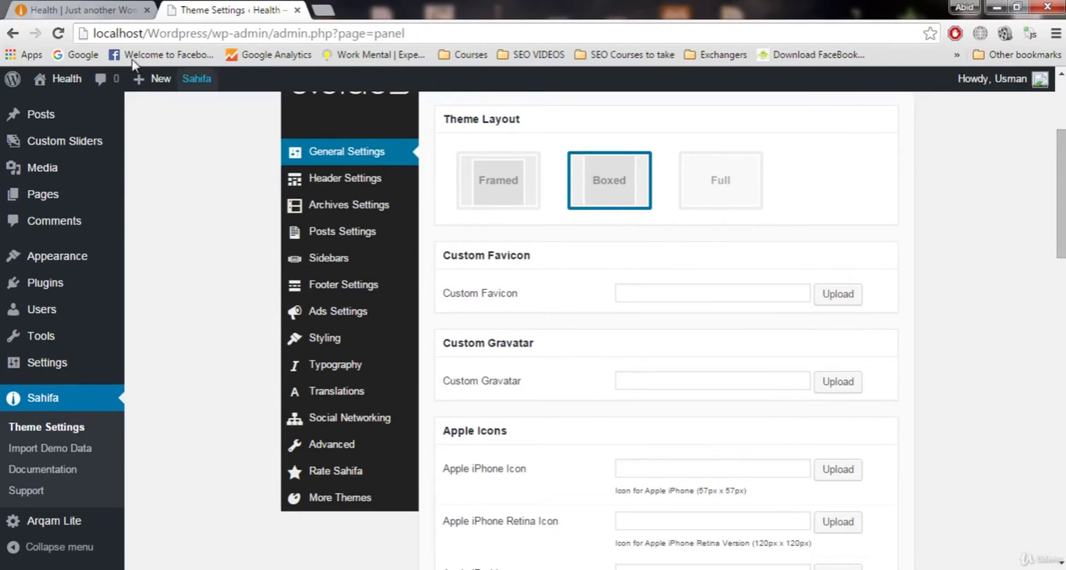
left_click(21, 17)
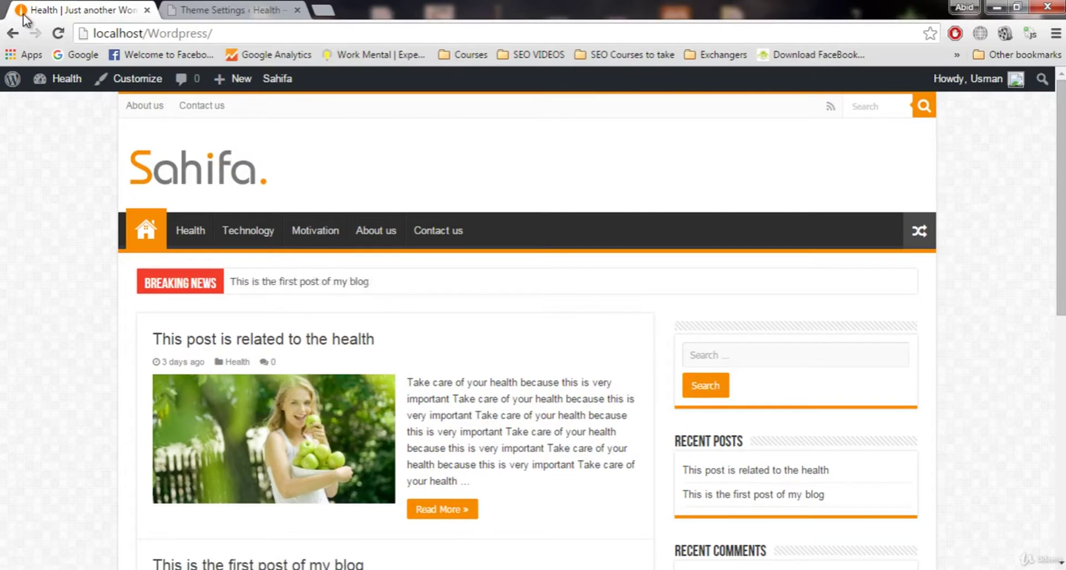
left_click(191, 5)
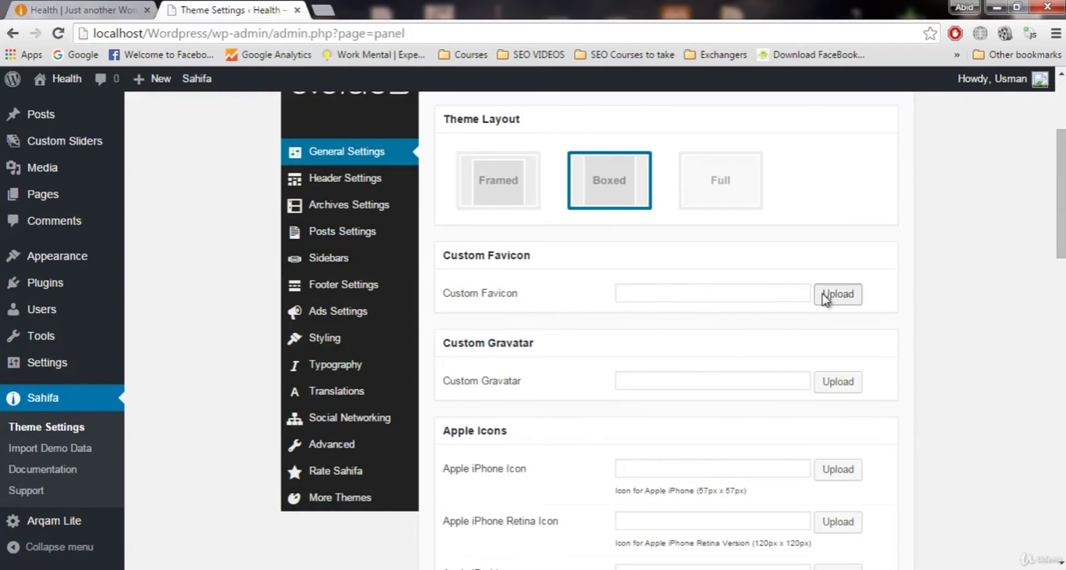
Step: Upload favicon.png and select it as the Custom Favicon image
left_click(821, 298)
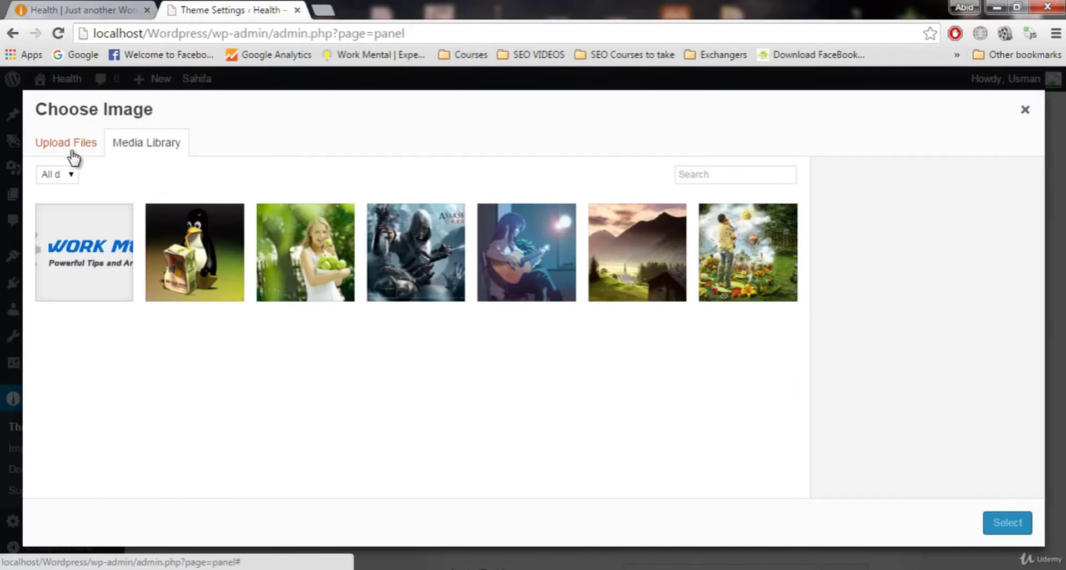
left_click(72, 152)
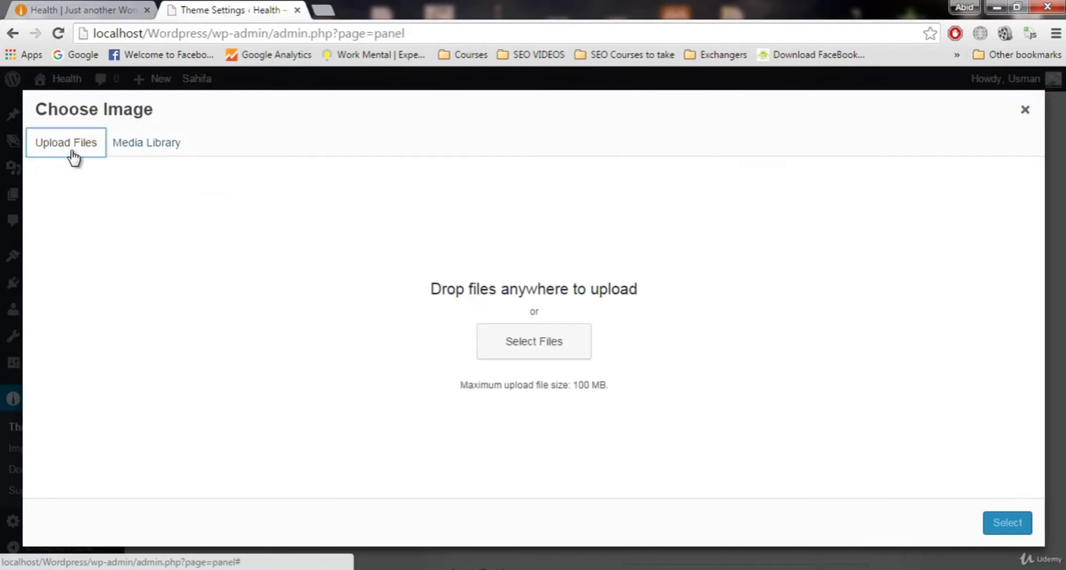
left_click(575, 330)
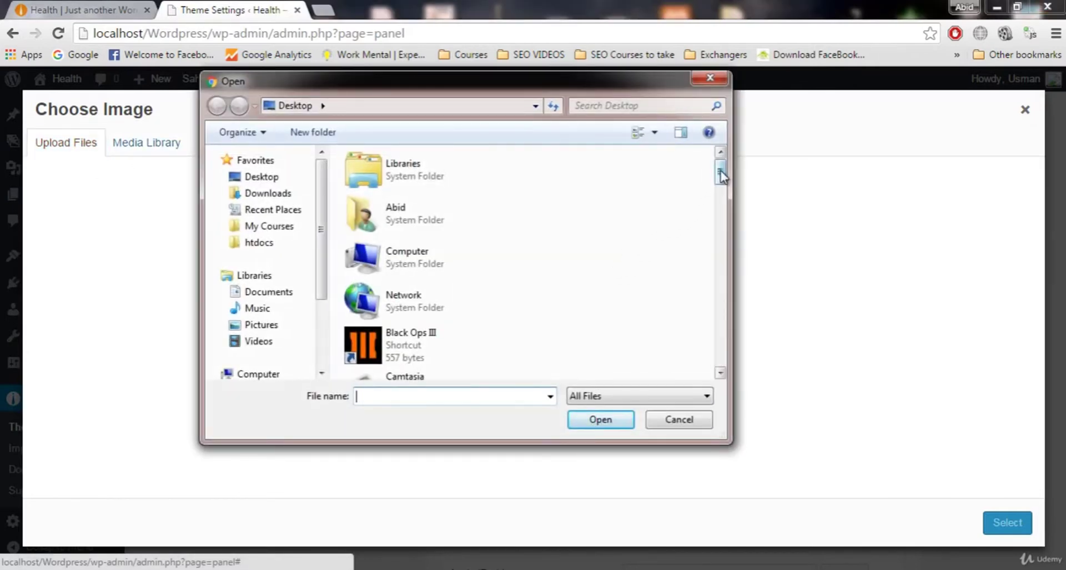
left_click_drag(721, 175, 720, 298)
left_click(389, 195)
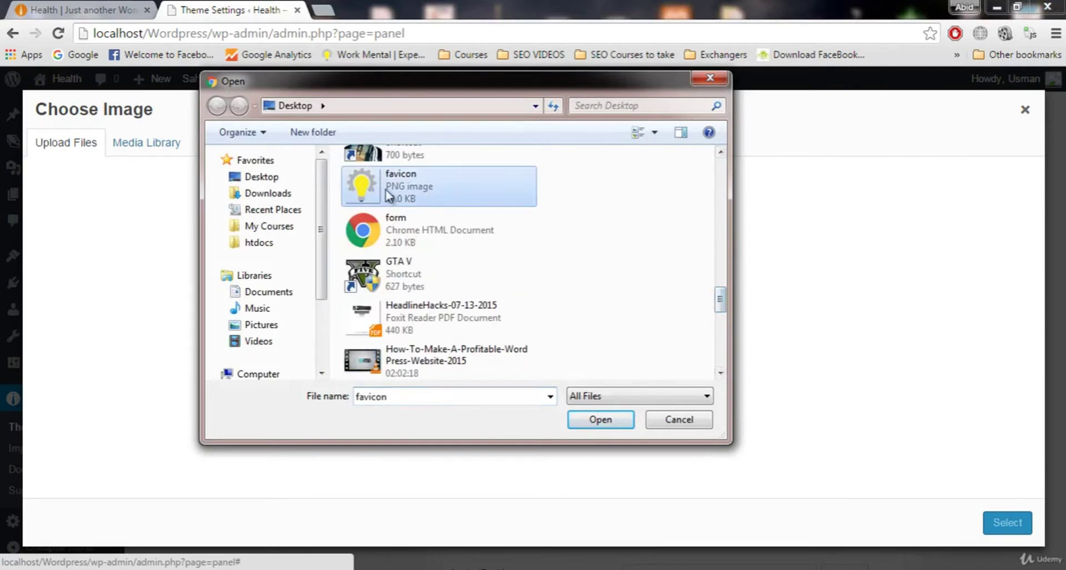
left_click(573, 420)
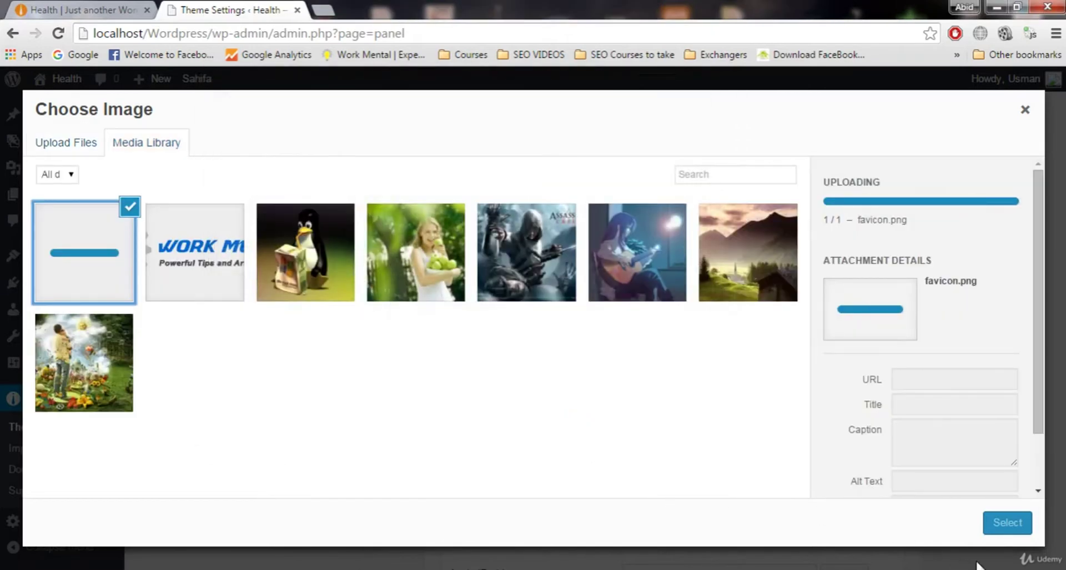
left_click(1006, 519)
scroll(938, 266, "up", 4)
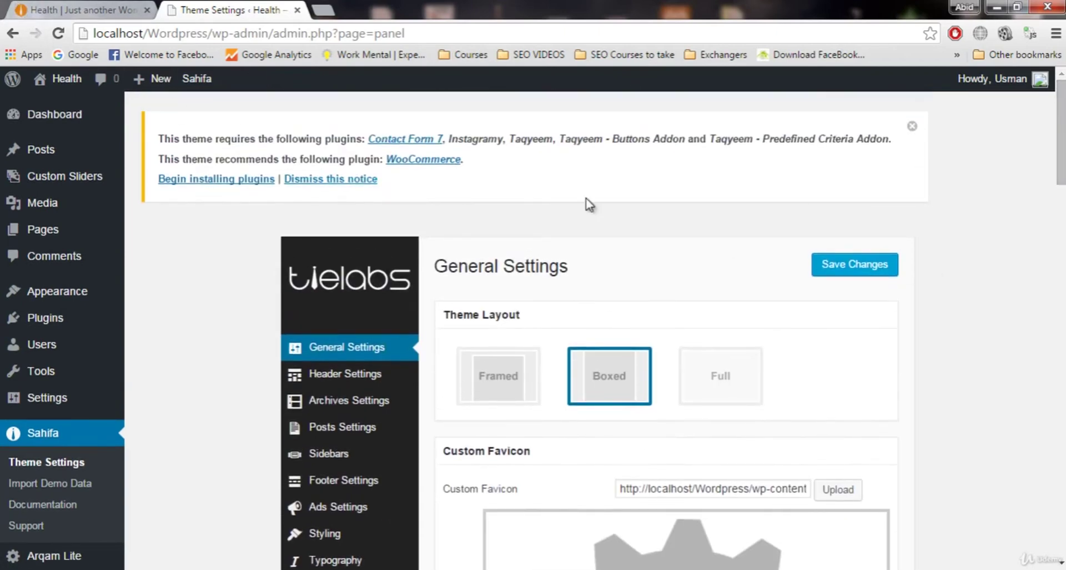
Step: Save the favicon setting and reload the front page to show the lightbulb favicon
left_click(893, 276)
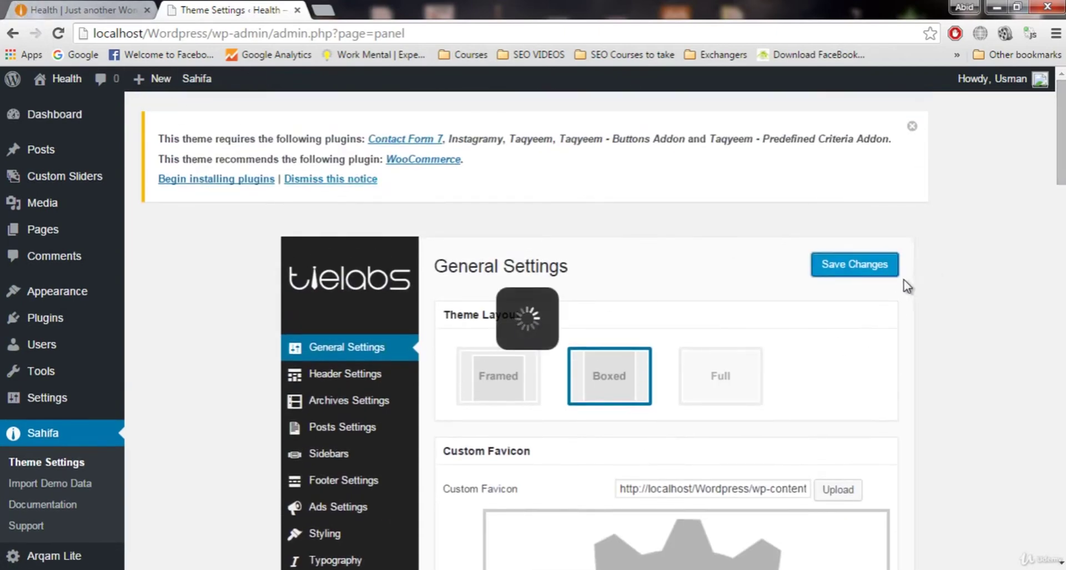
left_click(31, 6)
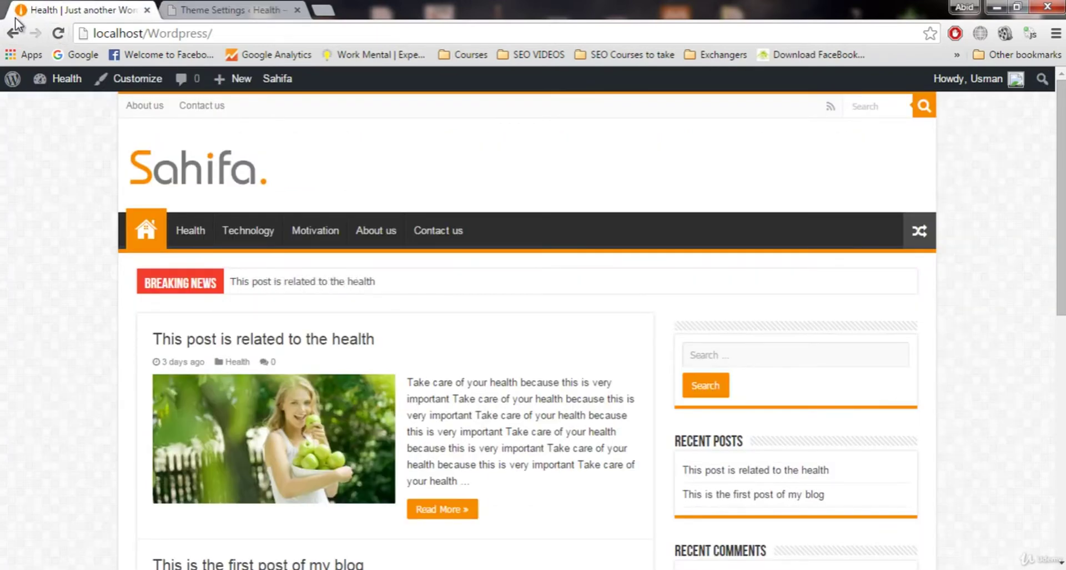
left_click(58, 33)
Step: Compare Theme Settings with the boxed-layout front page, ending back on Theme Settings
left_click(234, 10)
left_click_drag(1061, 150, 1060, 333)
left_click(83, 9)
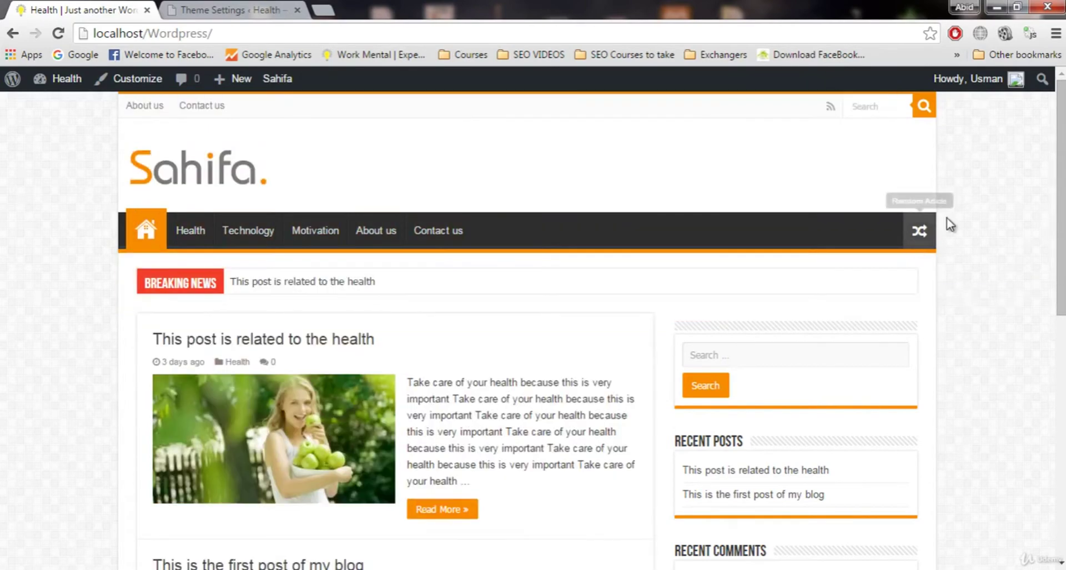
left_click_drag(1060, 191, 994, 374)
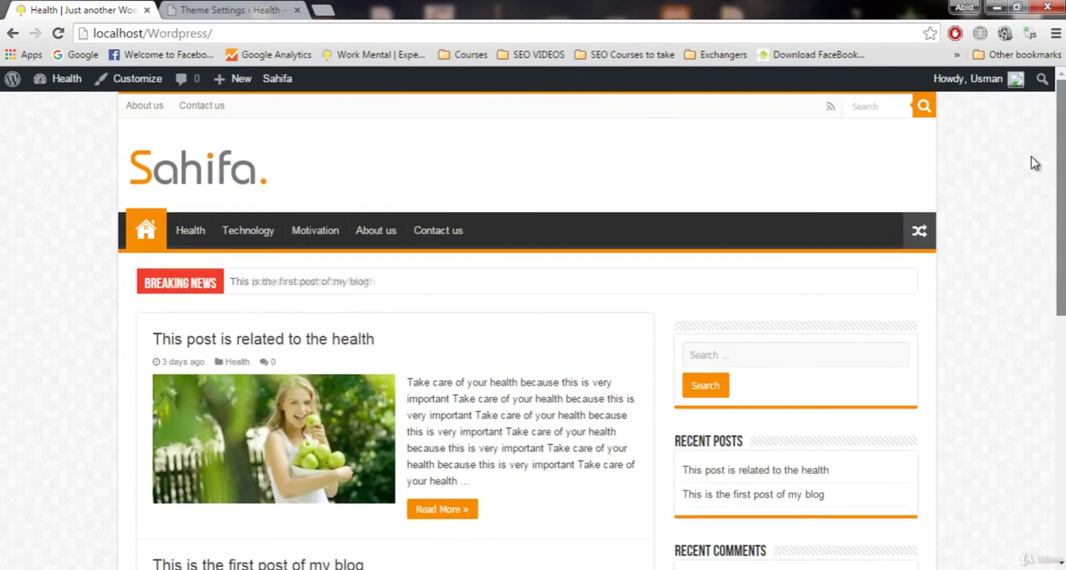
left_click(265, 12)
scroll(666, 333, "up", 8)
scroll(666, 333, "down", 9)
scroll(844, 231, "down", 3)
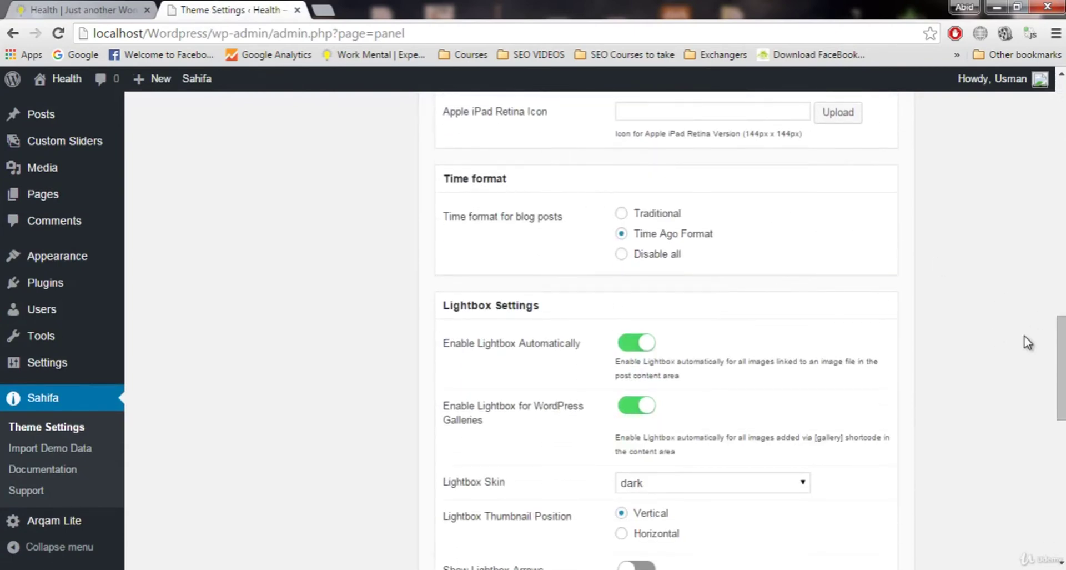
scroll(1027, 342, "up", 10)
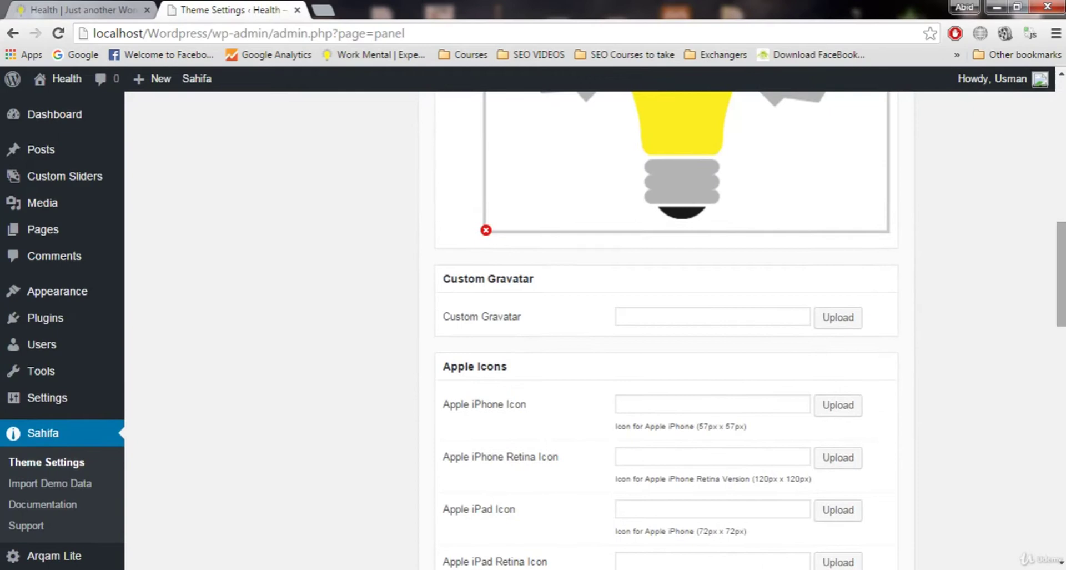
left_click_drag(1061, 274, 1061, 369)
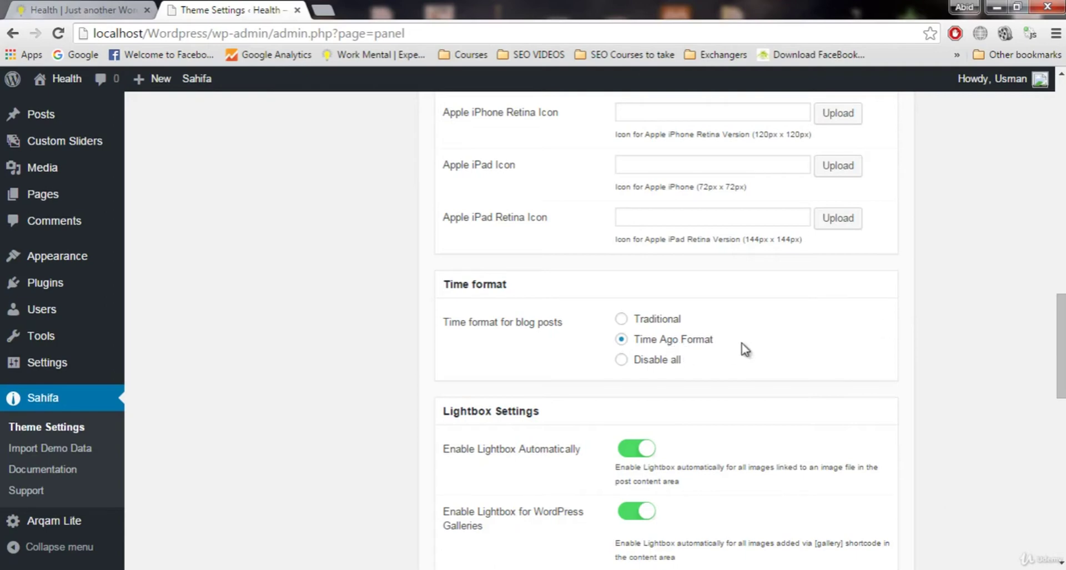
Step: Scroll through the live site to check how post dates are shown
left_click(121, 7)
scroll(65, 277, "down", 2)
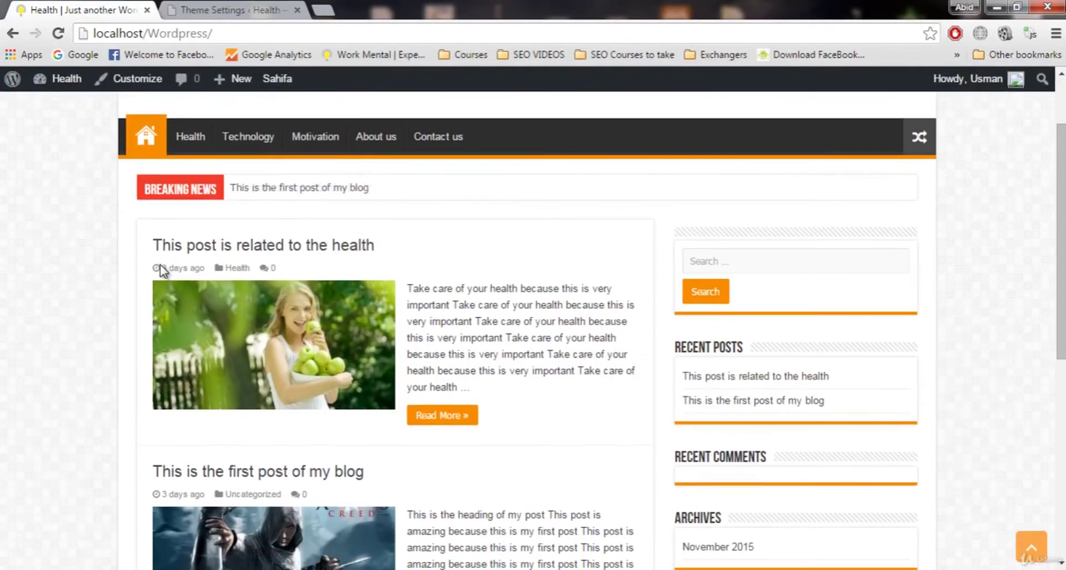
scroll(131, 350, "down", 4)
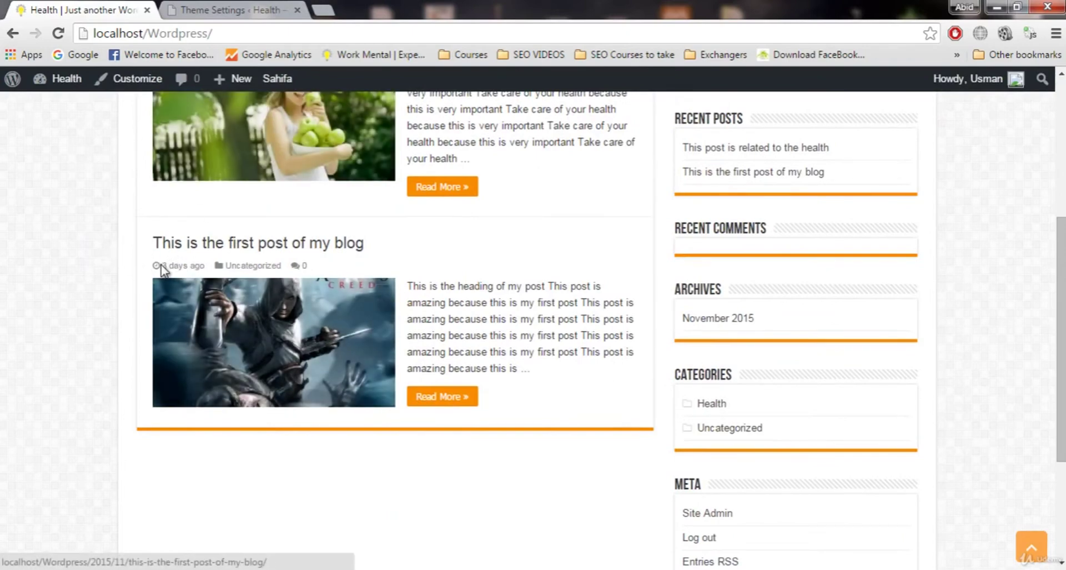
scroll(159, 267, "up", 2)
Step: Back in Theme Settings, save Traditional as the blog post time format
left_click(286, 7)
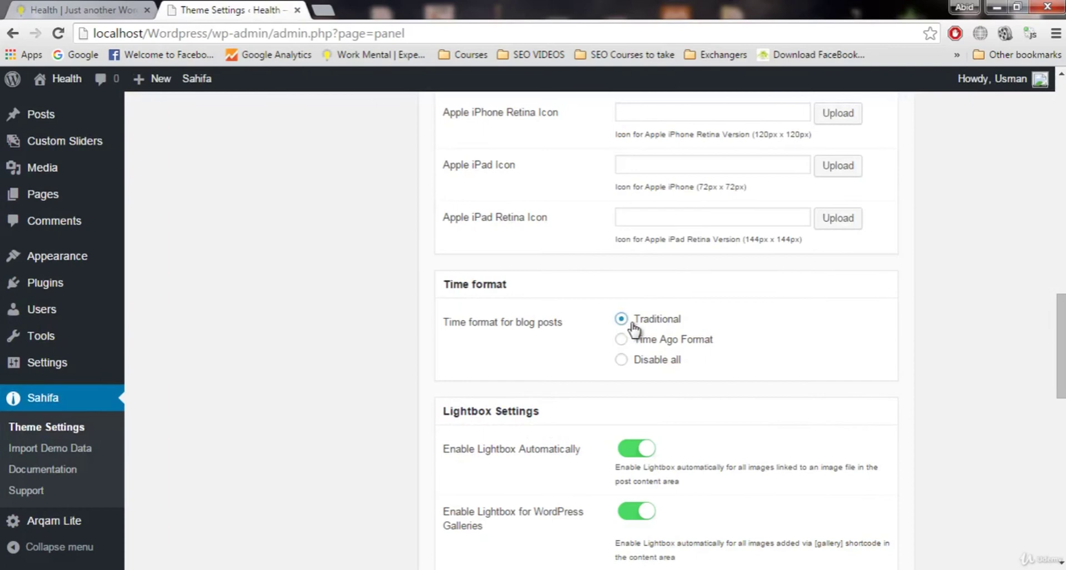
scroll(1058, 344, "up", 1)
scroll(975, 174, "up", 10)
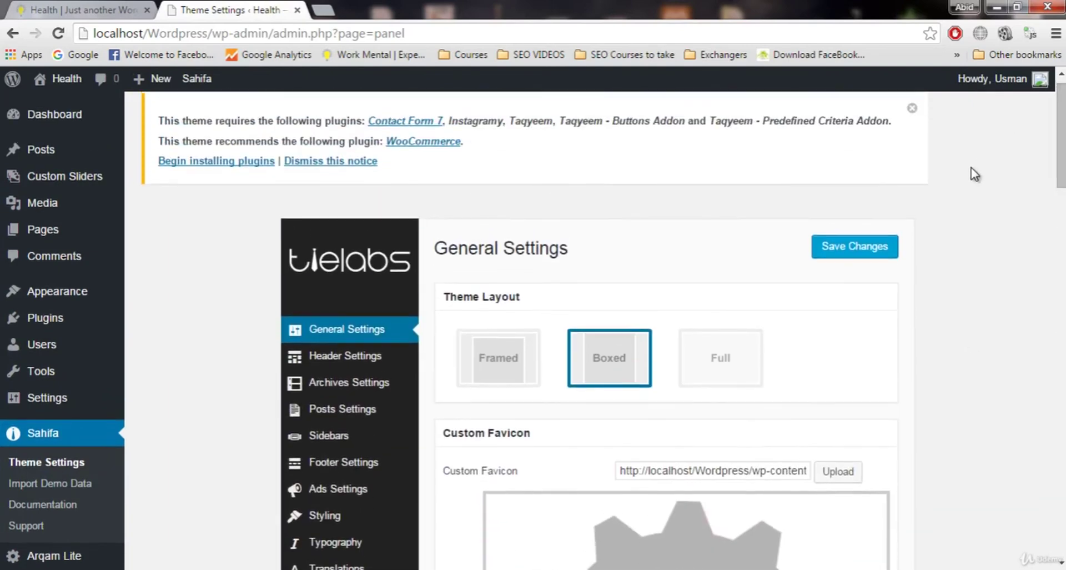
left_click(867, 253)
scroll(1016, 191, "down", 10)
scroll(709, 221, "down", 4)
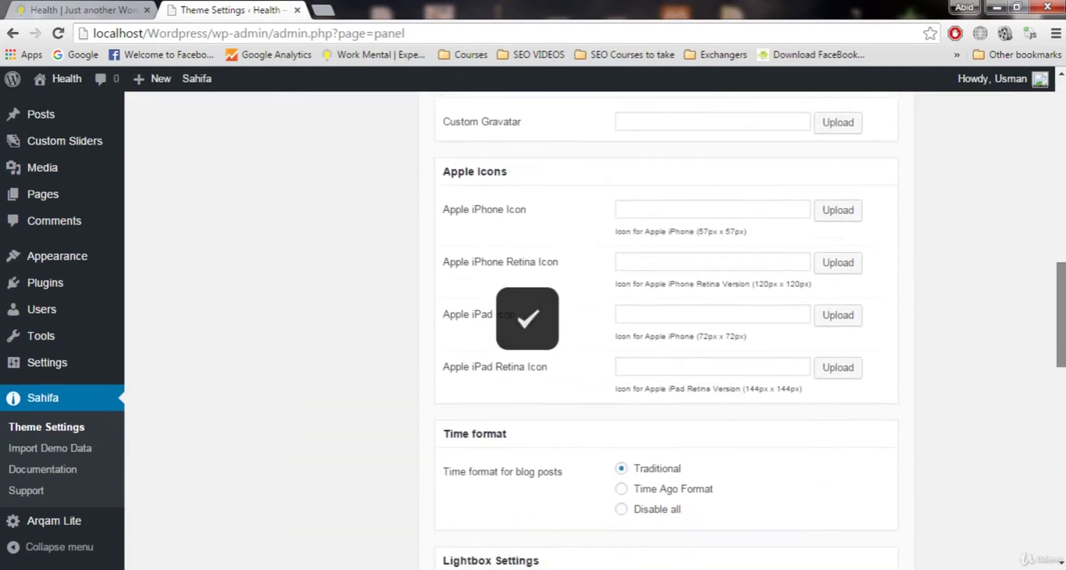
Step: Reload the live site to see the Traditional post dates
left_click(114, 8)
left_click(56, 33)
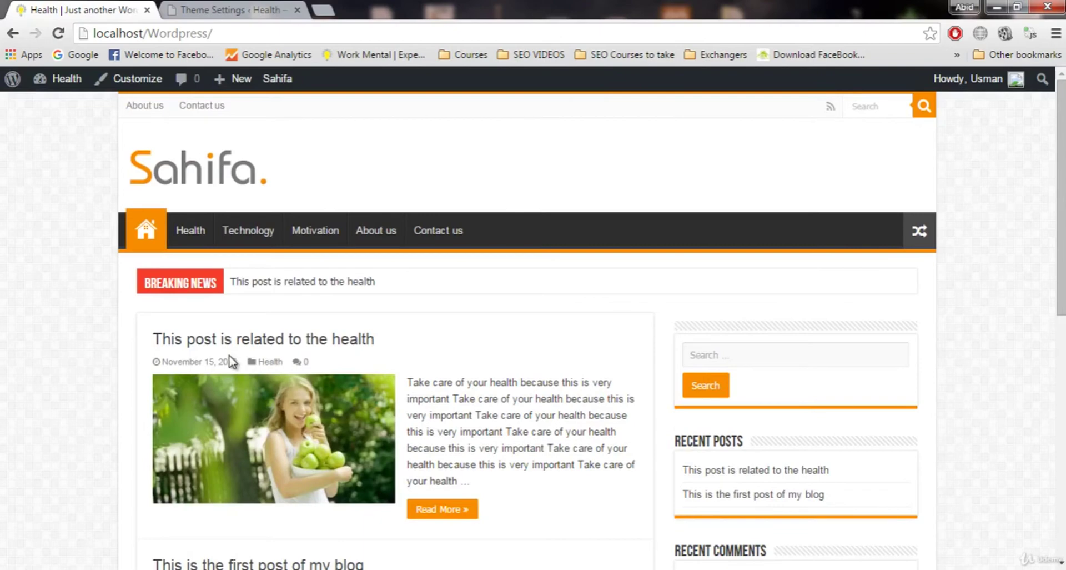
scroll(239, 350, "down", 2)
Step: In Theme Settings choose Disable all, then Time Ago Format for post dates, and save
left_click(270, 9)
left_click(638, 358)
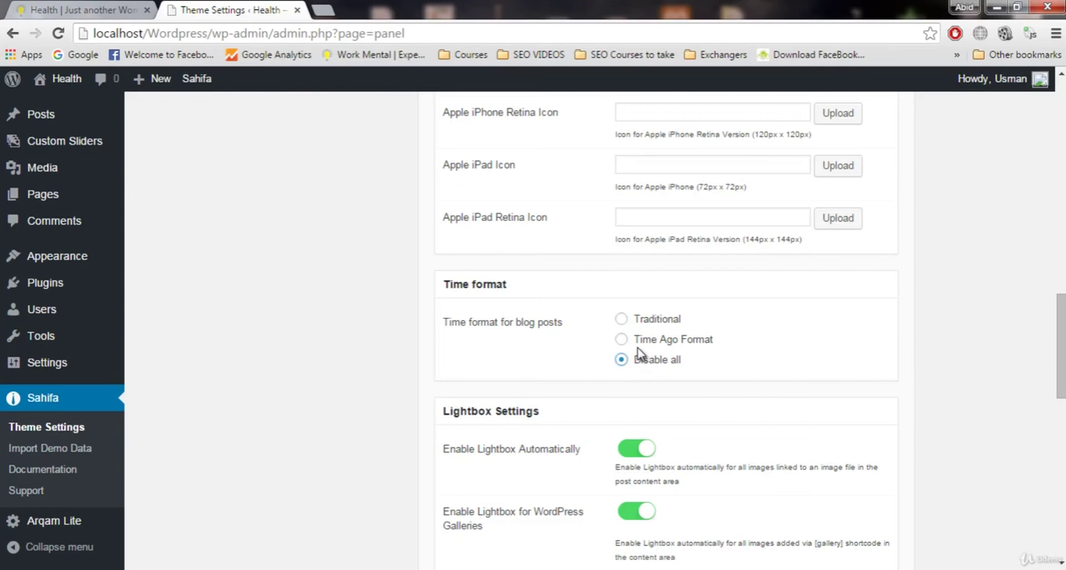
left_click(640, 342)
scroll(1050, 360, "up", 15)
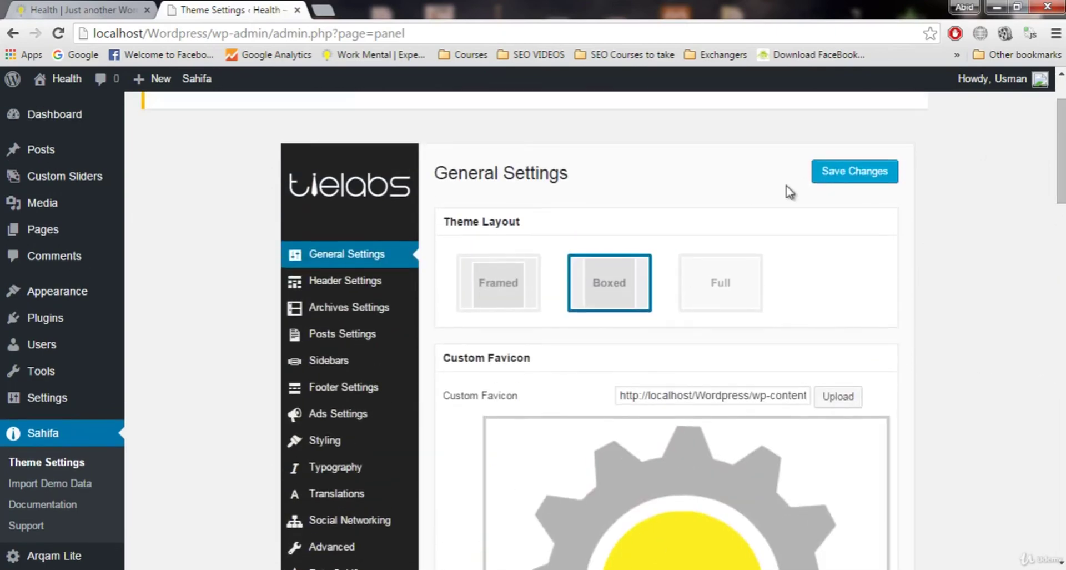
left_click(853, 174)
Step: Scroll Theme Settings down to Breadcrumbs Settings with its '/' delimiter
scroll(852, 183, "down", 15)
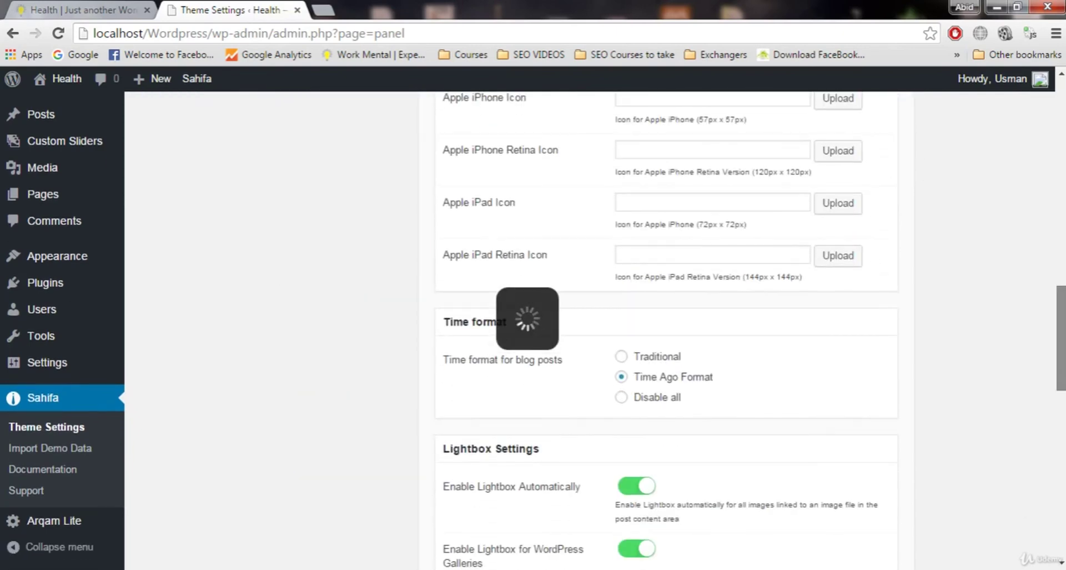
scroll(1063, 443, "down", 6)
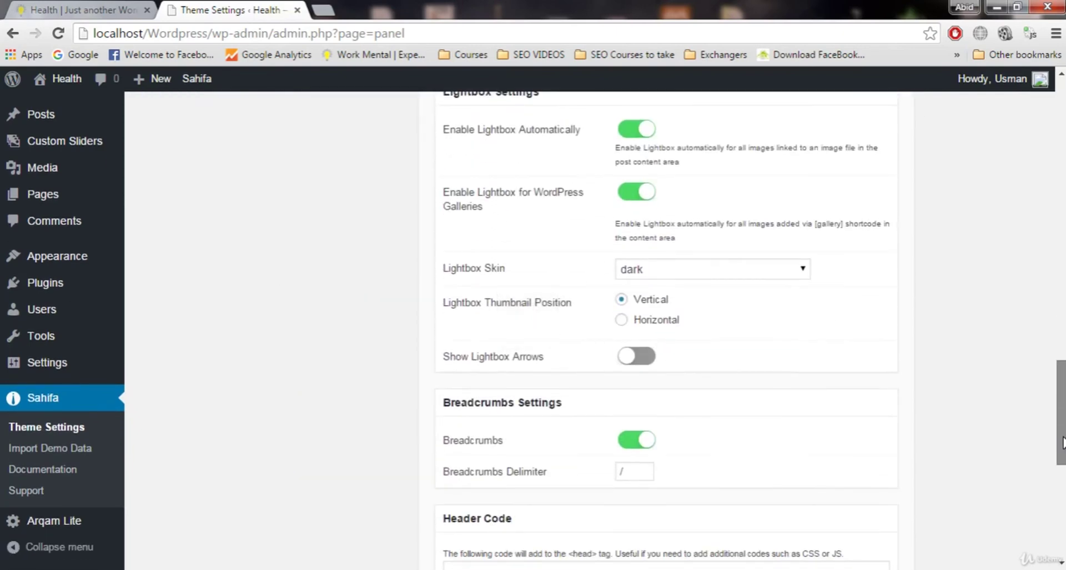
scroll(1063, 443, "down", 2)
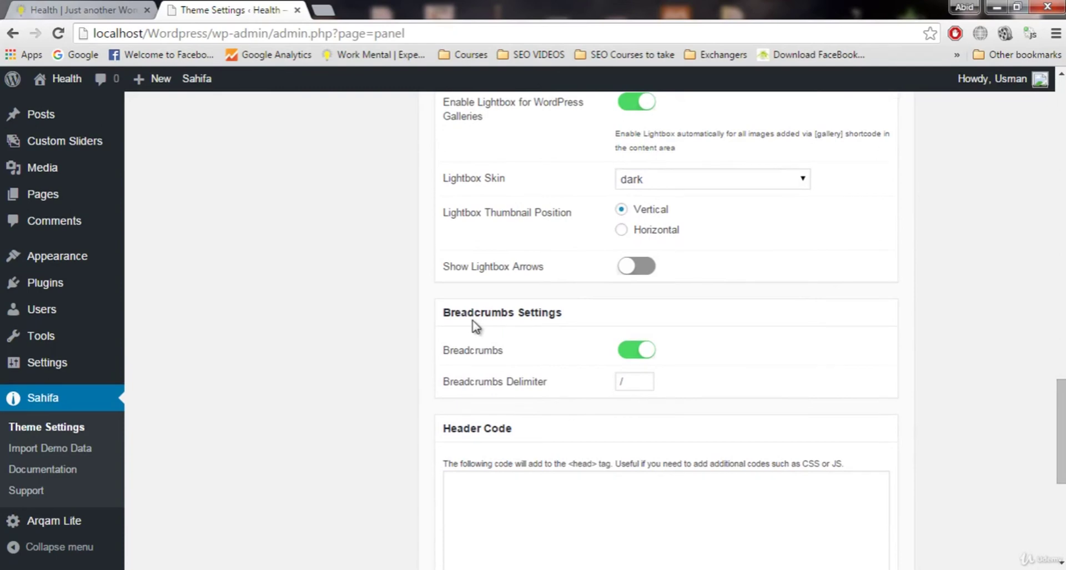
Step: Open the health post on the live site and highlight its Home / Health breadcrumb trail
left_click(98, 8)
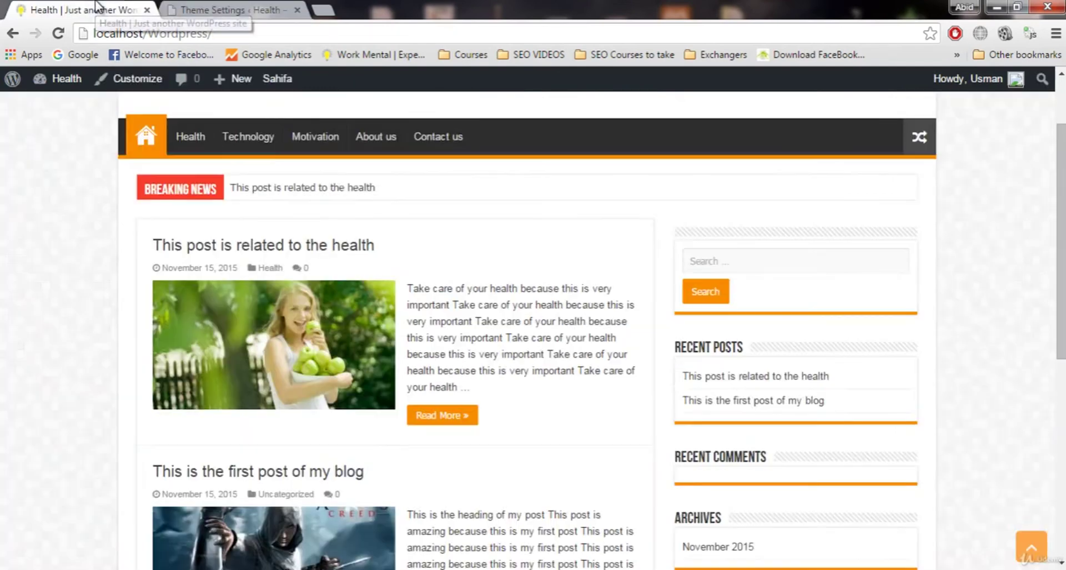
left_click(295, 326)
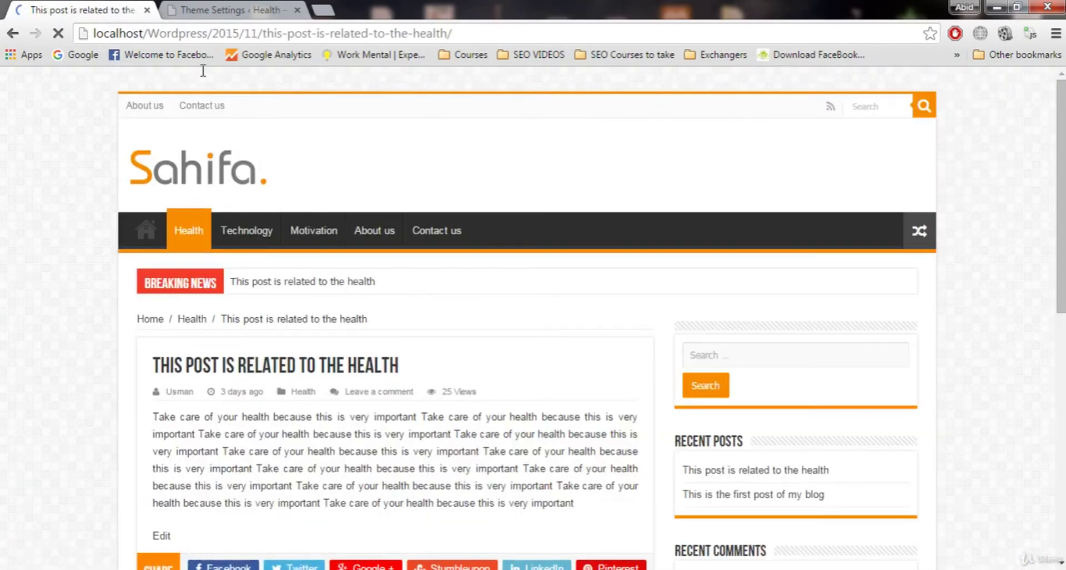
left_click(270, 7)
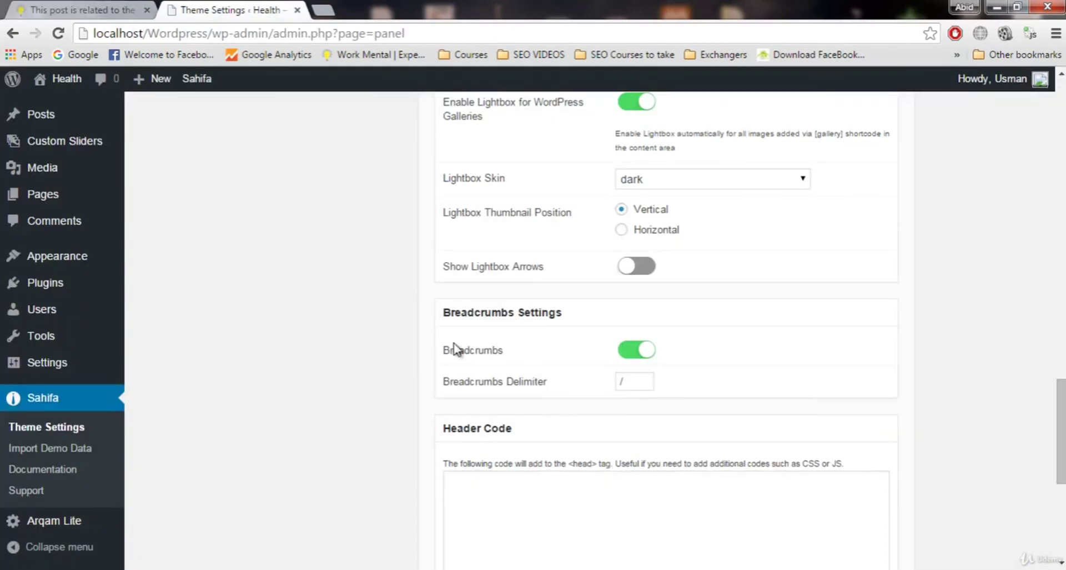
left_click(66, 9)
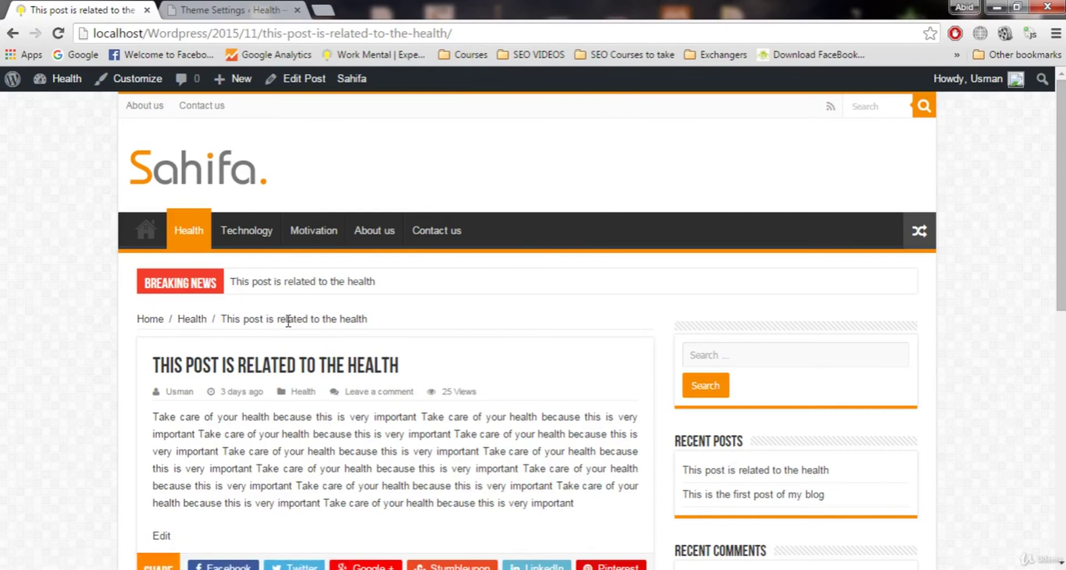
left_click_drag(414, 322, 135, 312)
left_click(103, 344)
Step: Change the Breadcrumbs Delimiter from / to > and save the settings
left_click(216, 9)
scroll(633, 377, "down", 1)
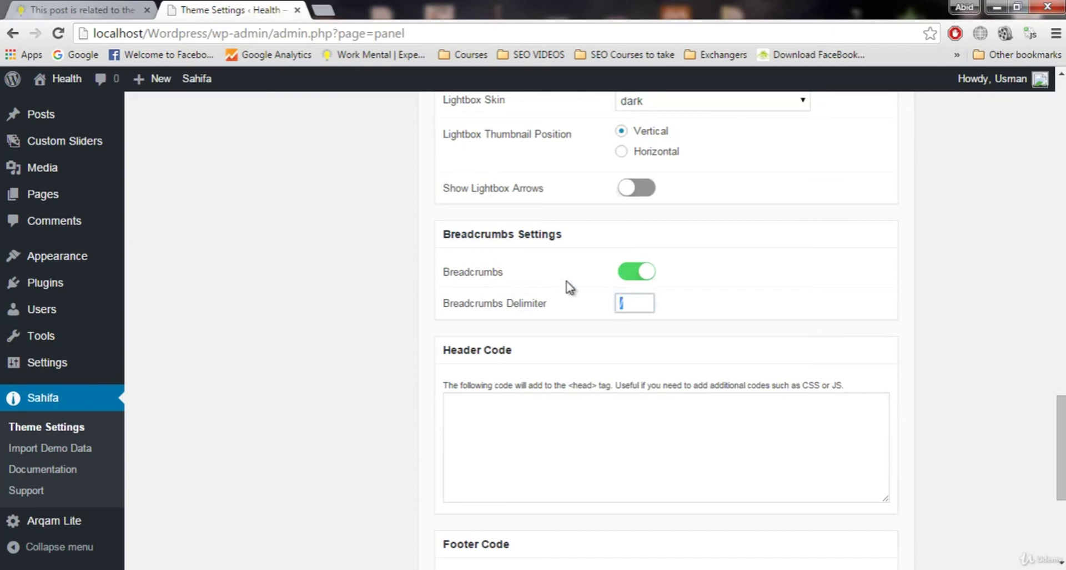
scroll(721, 331, "down", 4)
left_click(833, 514)
Step: Reload the health post and compare its new Home > Health breadcrumb trail with the settings
left_click(111, 10)
left_click(287, 6)
left_click(89, 10)
left_click(59, 33)
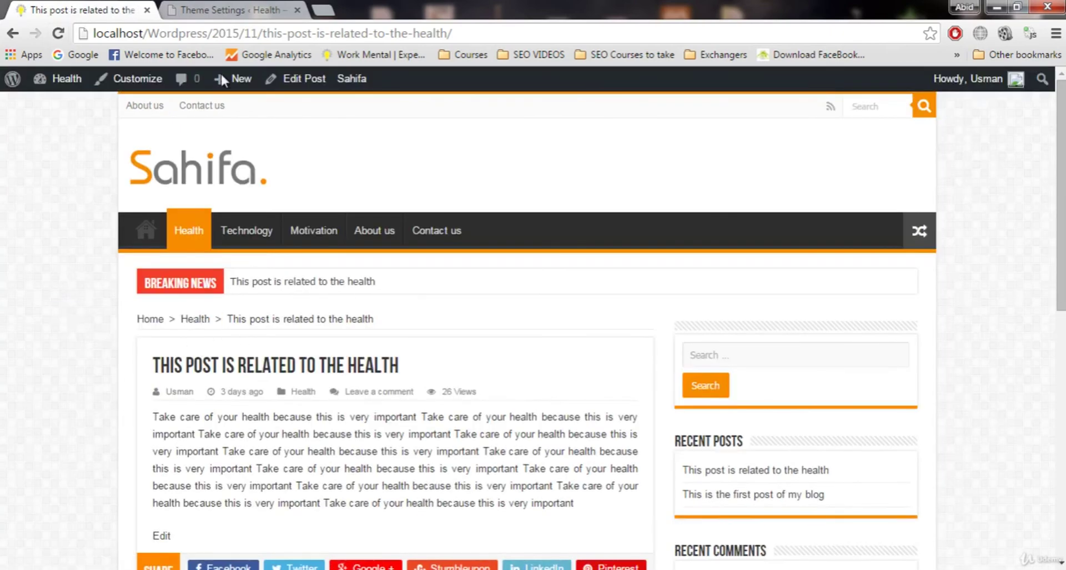
left_click(280, 10)
scroll(424, 293, "up", 4)
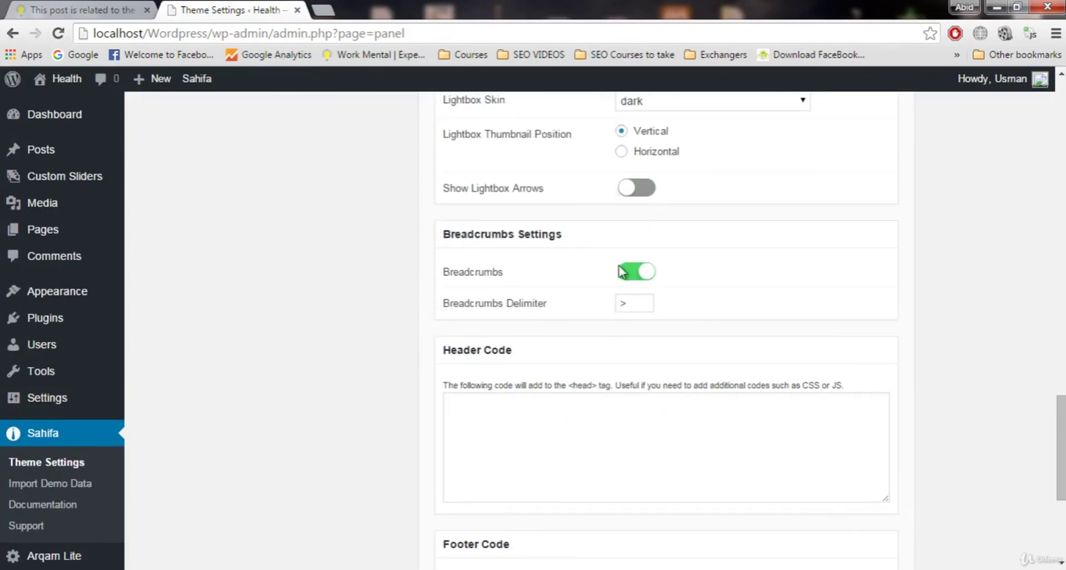
left_click(133, 8)
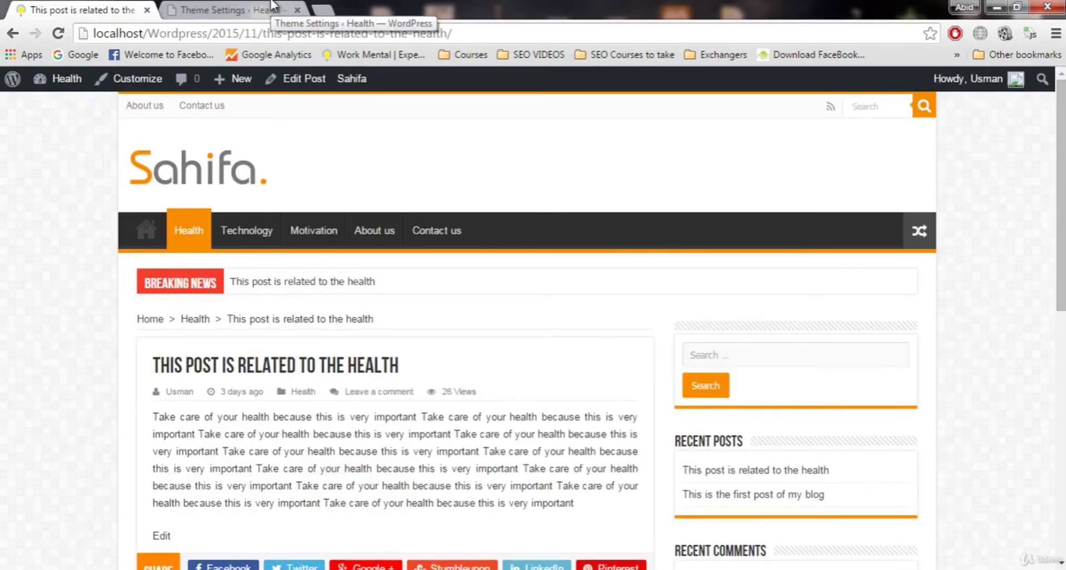
left_click(273, 9)
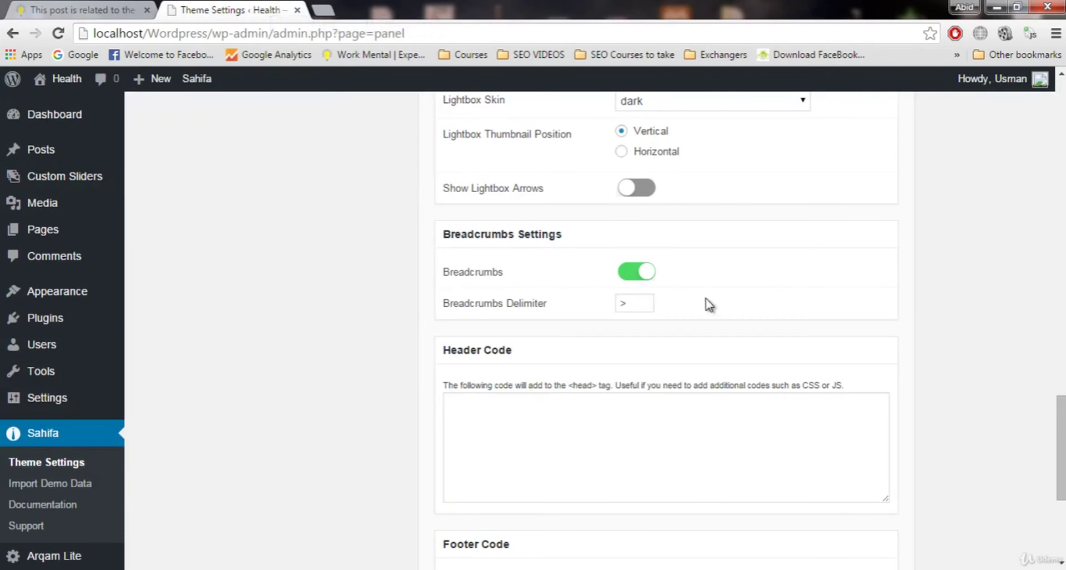
Step: Scroll to the top and open Header Settings, showing the Custom Image Logo option
left_click_drag(1060, 444, 1049, 170)
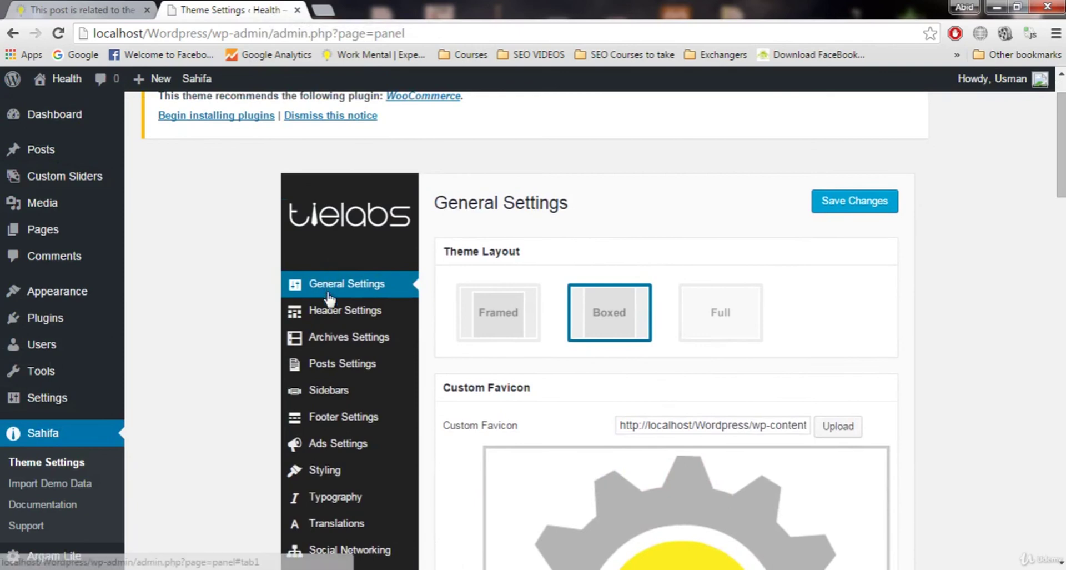
left_click(335, 321)
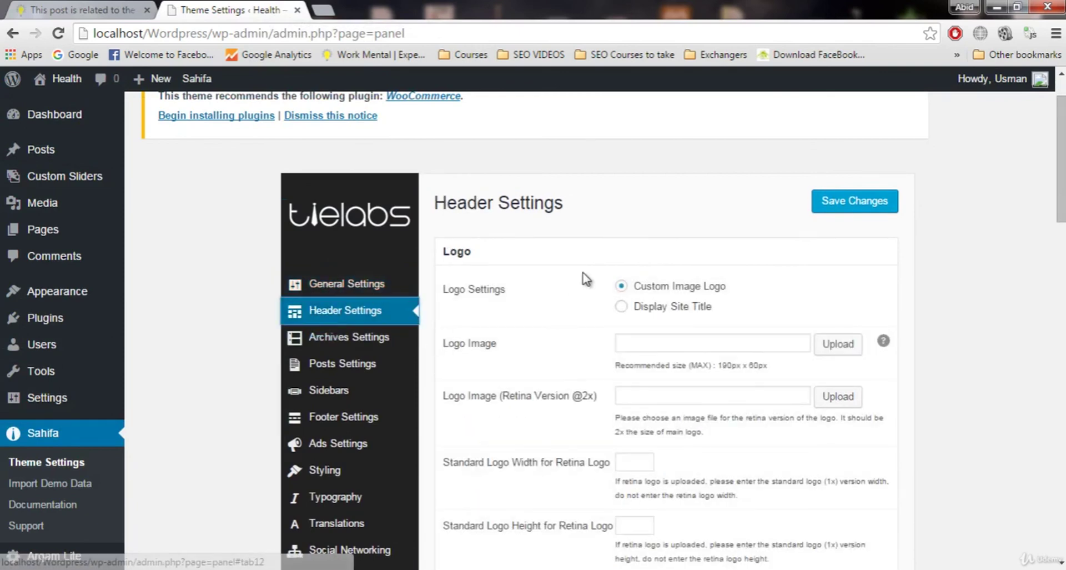
left_click(78, 9)
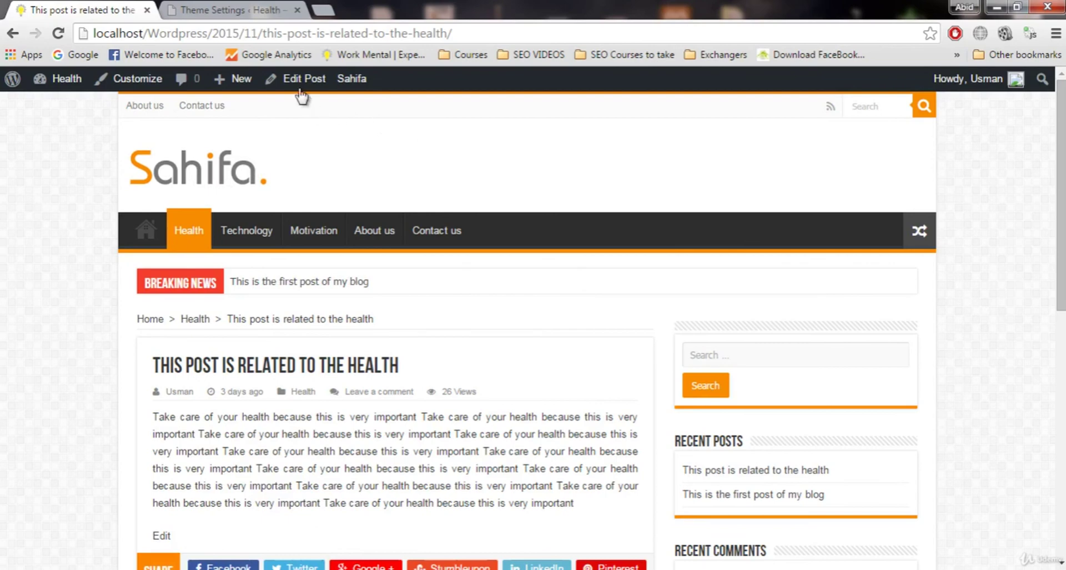
left_click(233, 9)
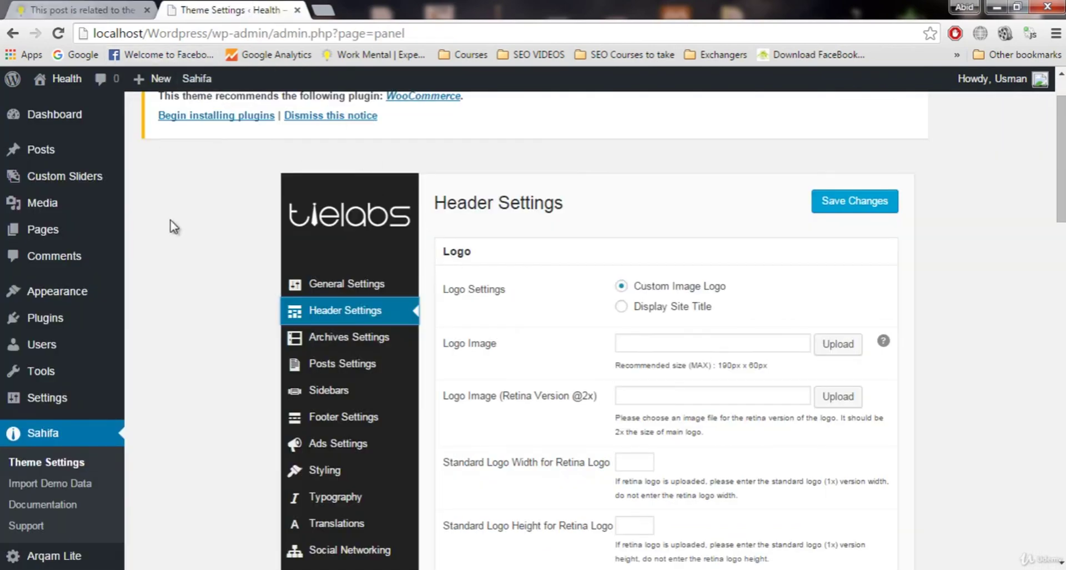